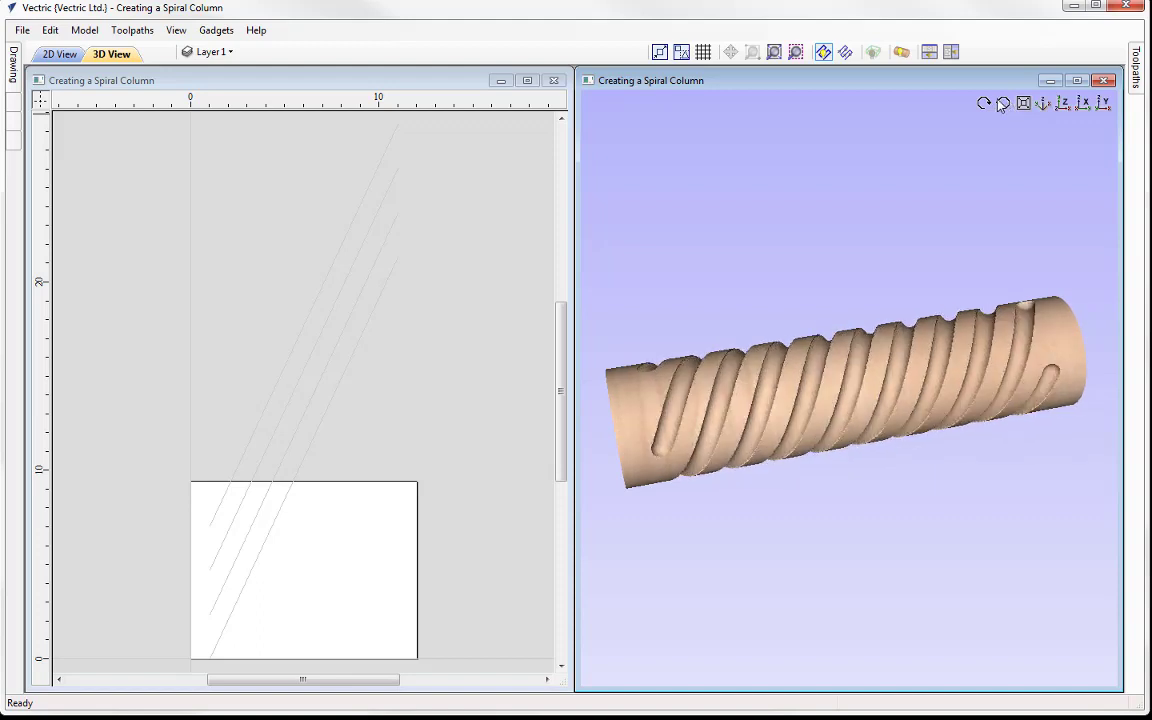
- Close the spiral column project and start a new blank job
click(26, 32)
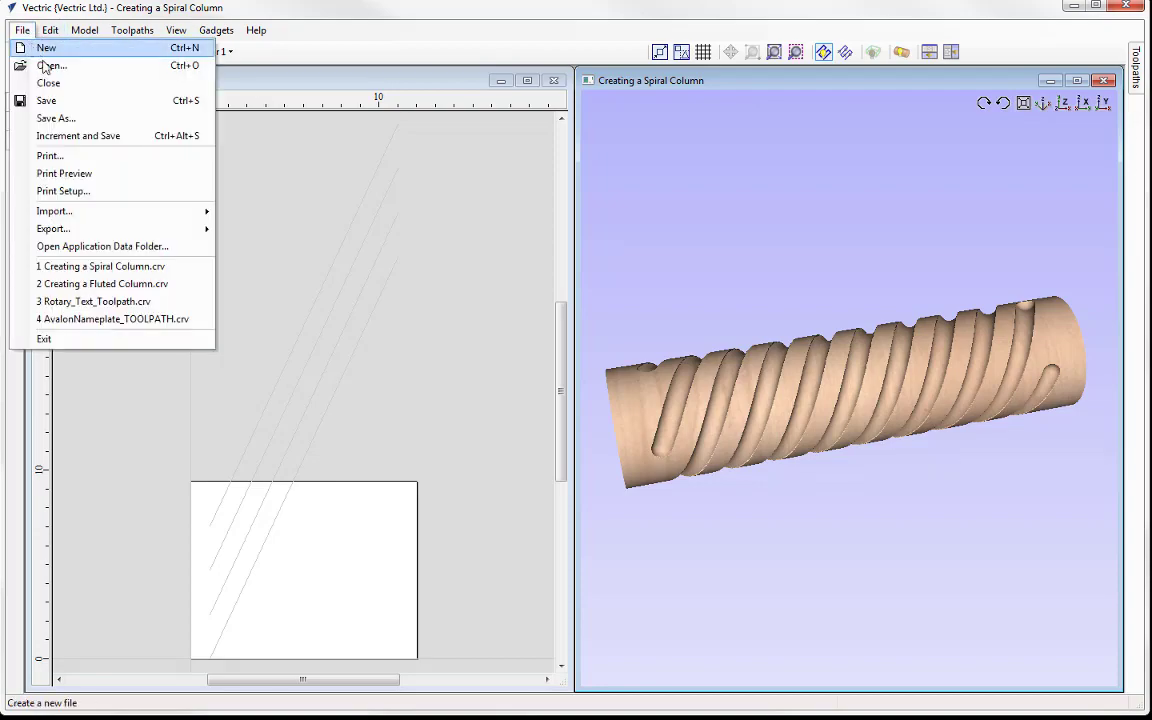
click(48, 83)
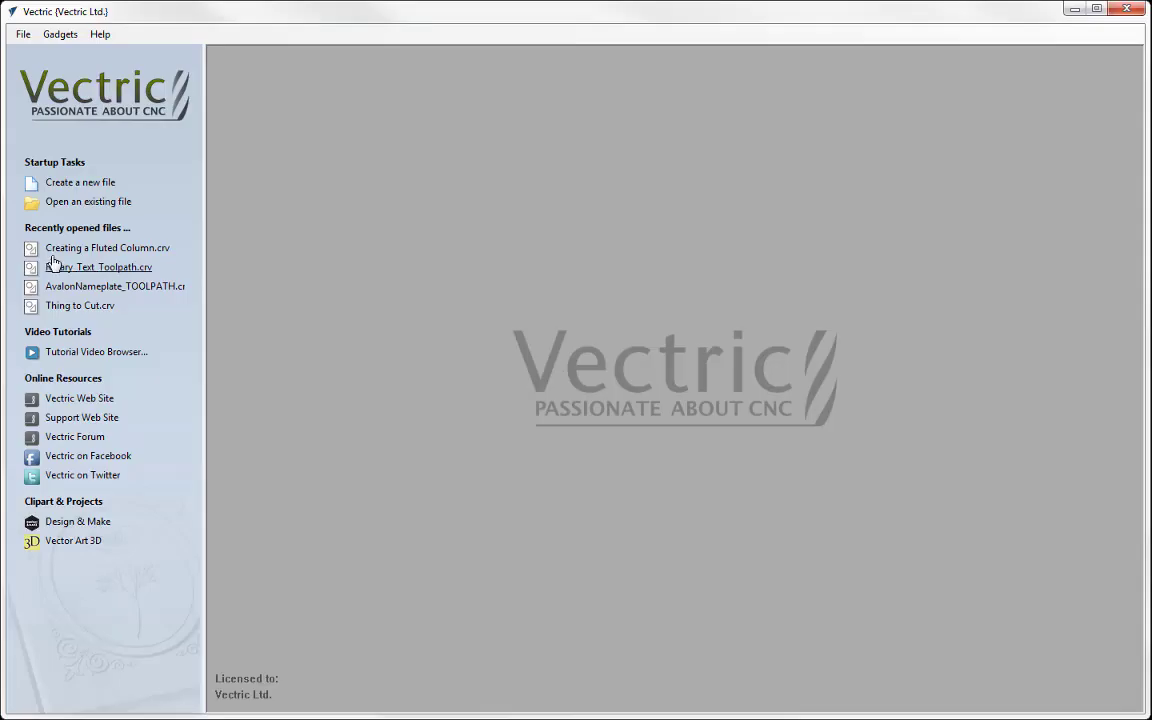
click(91, 184)
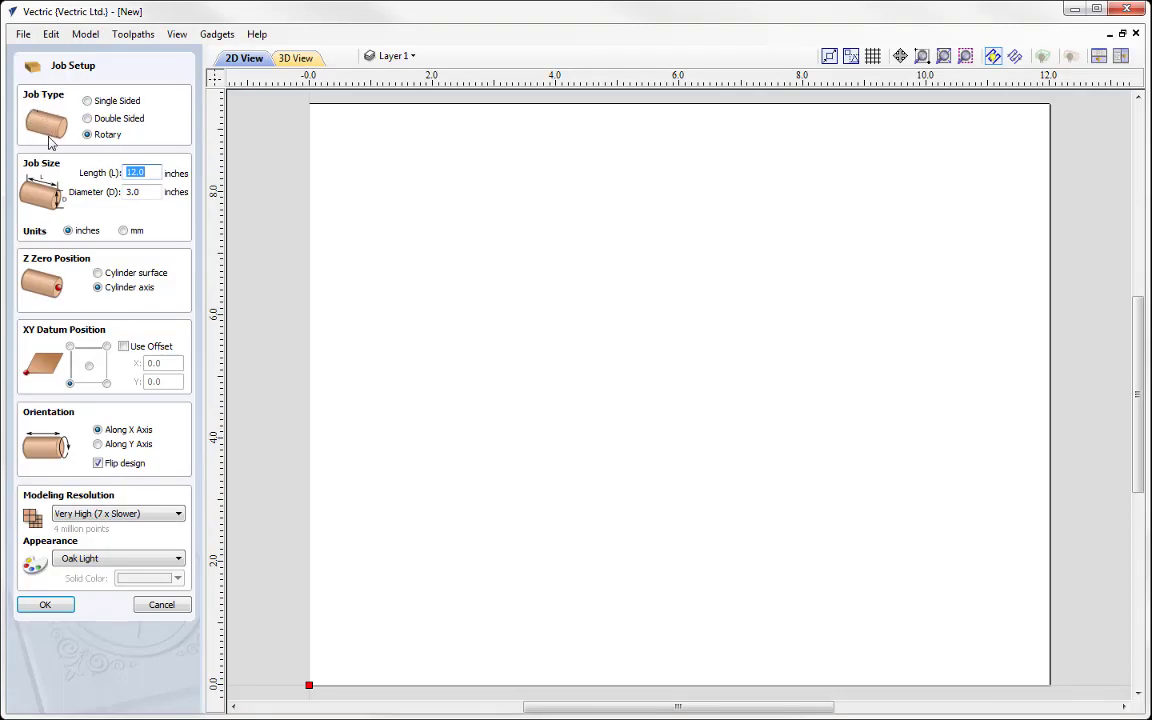
- Set up a rotary job 12.0 long, 3.0 diameter, Z zero on the cylinder axis, along X
click(156, 172)
drag(155, 172, 128, 174)
click(145, 195)
click(97, 272)
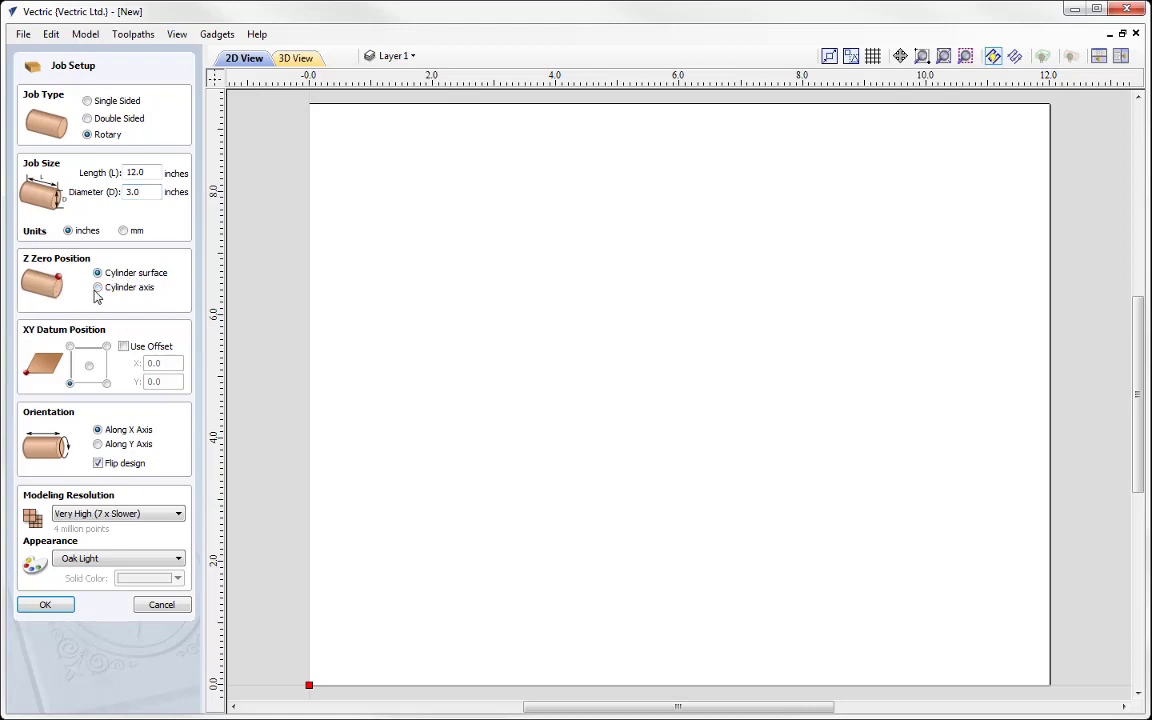
click(97, 287)
click(102, 445)
click(98, 429)
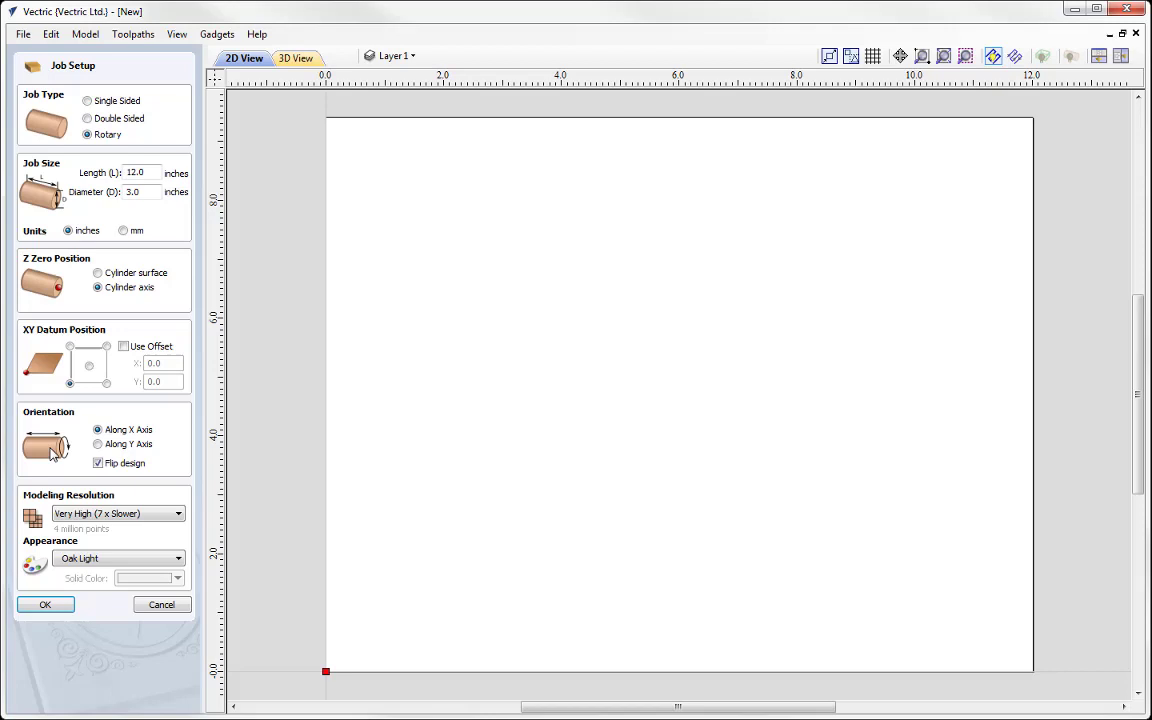
- Accept the 12 x 3-inch rotary setup and launch the Wrapping > Spiral Layout gadget
click(46, 606)
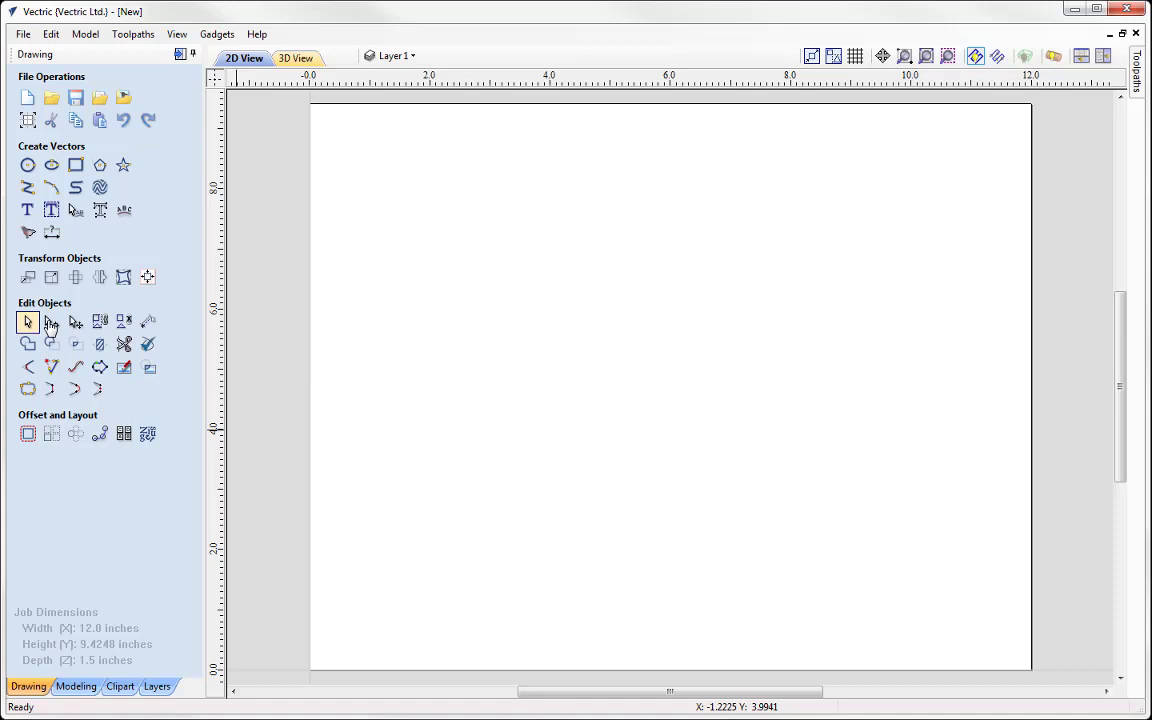
click(221, 37)
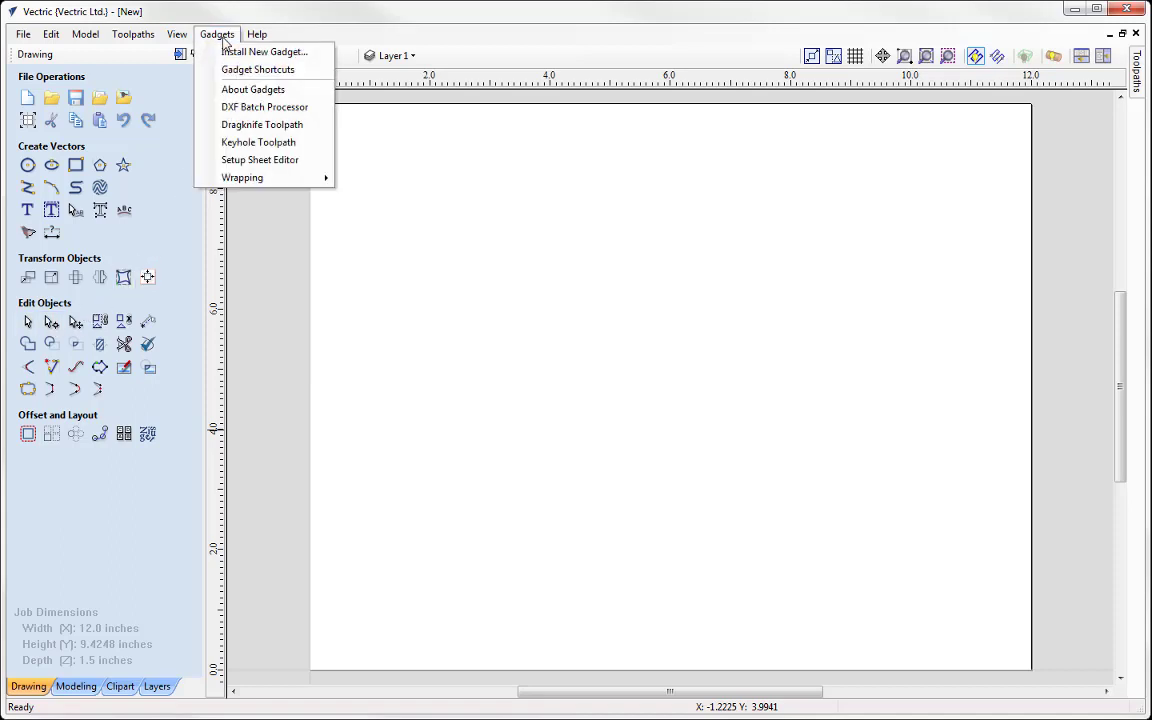
mouse_move(256, 186)
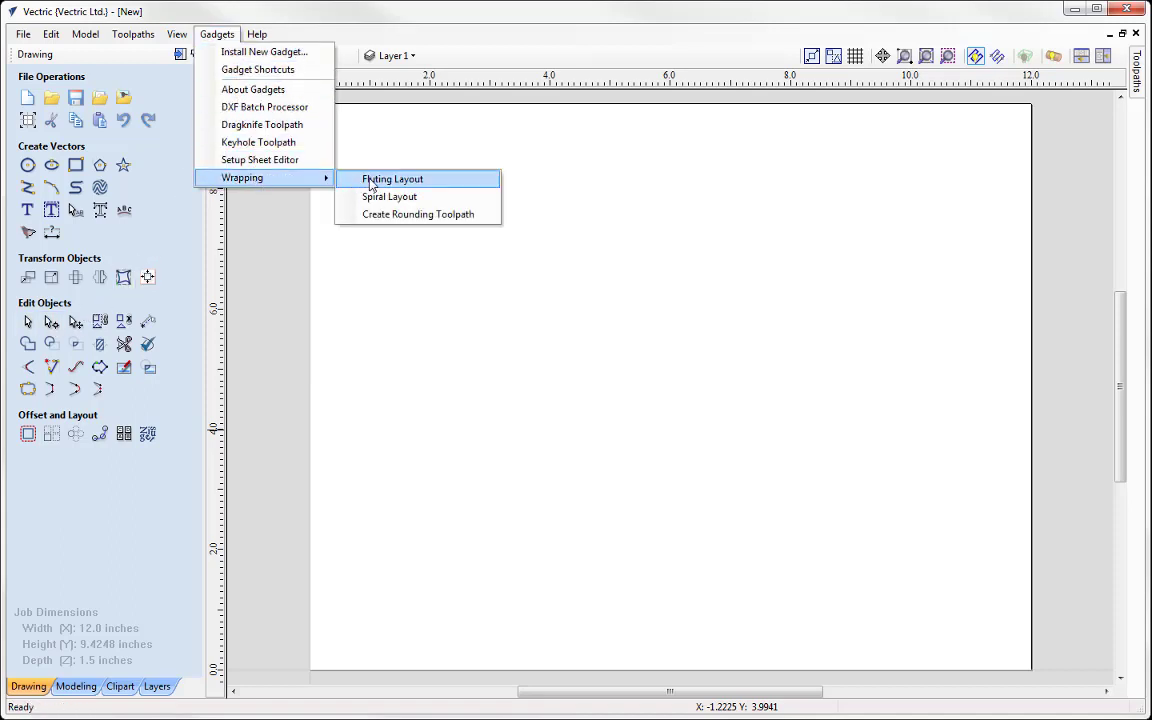
click(443, 200)
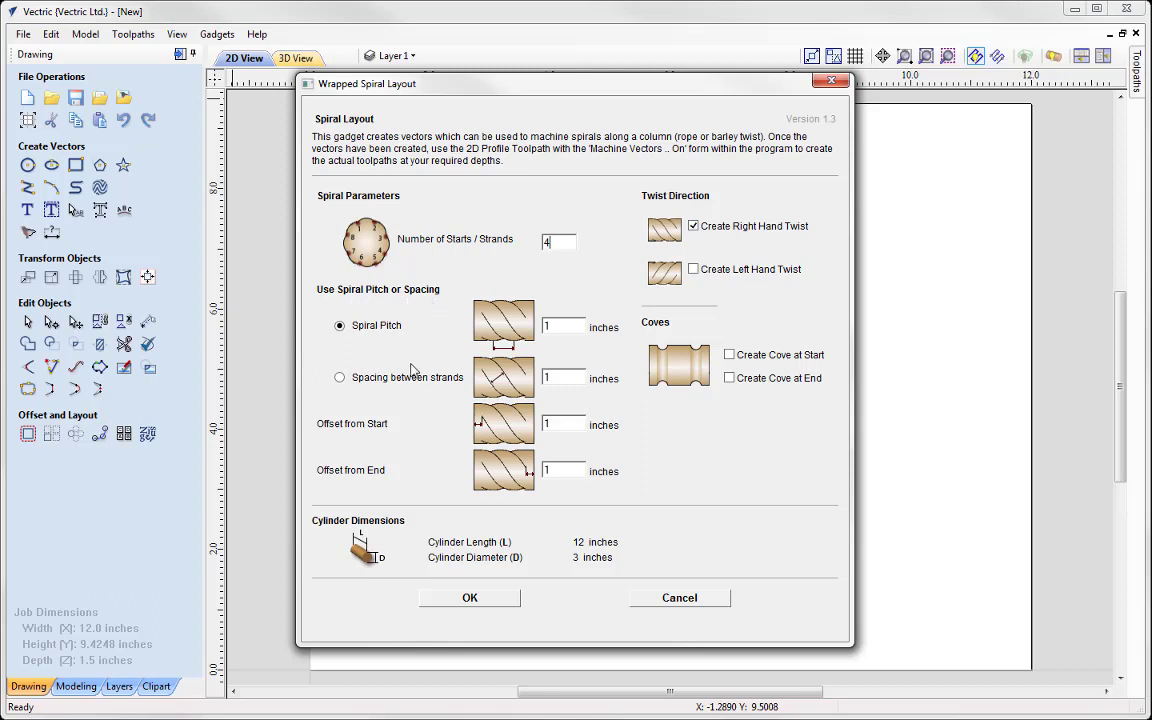
- Switch the spiral to spacing between strands with a left-hand twist and generate the vectors
click(340, 377)
click(710, 268)
click(474, 599)
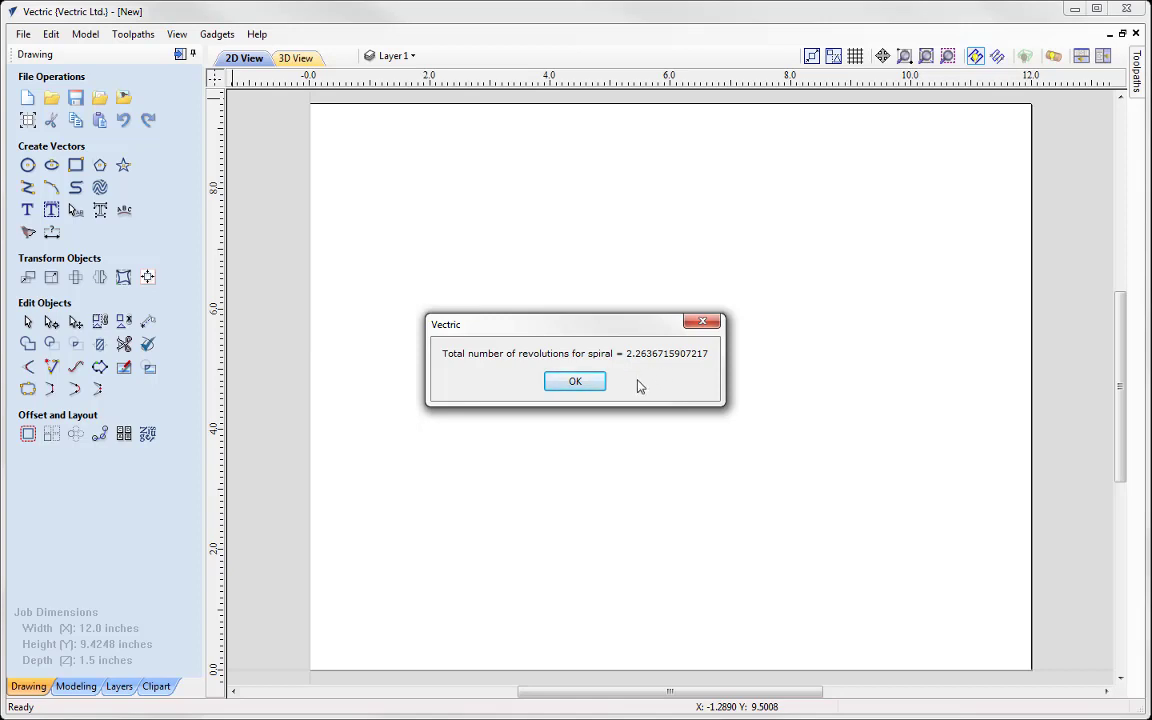
- Close the message reporting 2.2636715907217 total revolutions
click(584, 384)
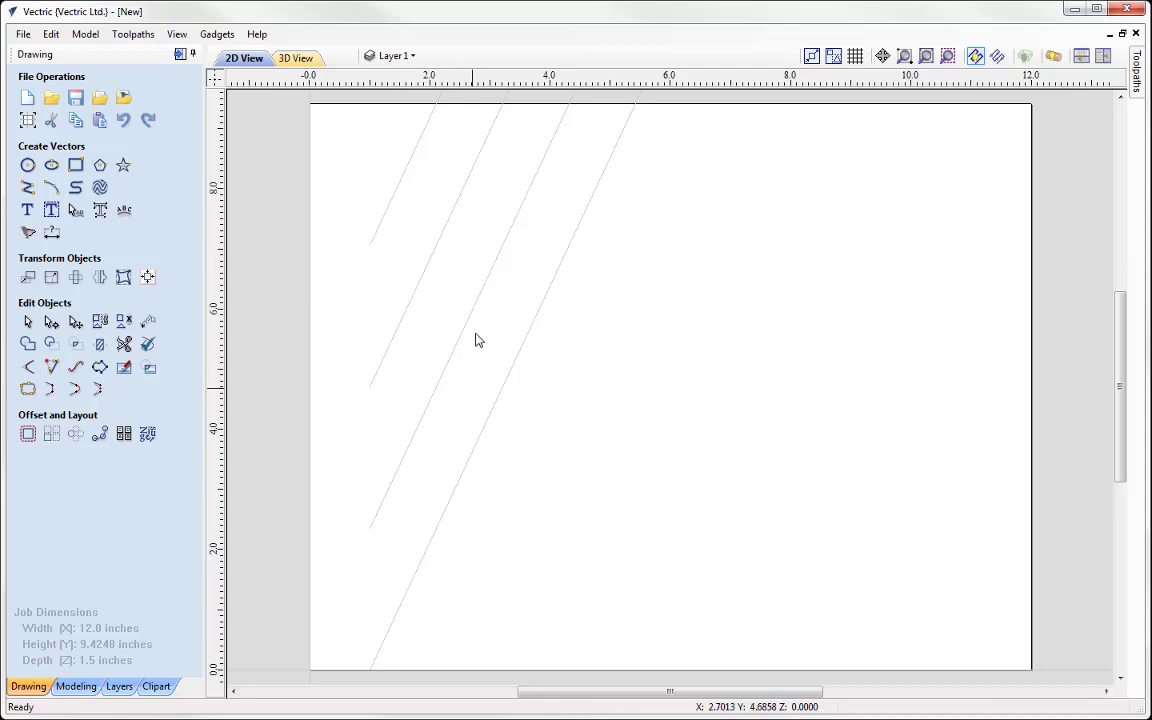
- Zoom to the drawing limits to see the full spiral strands beyond the sheet
click(926, 57)
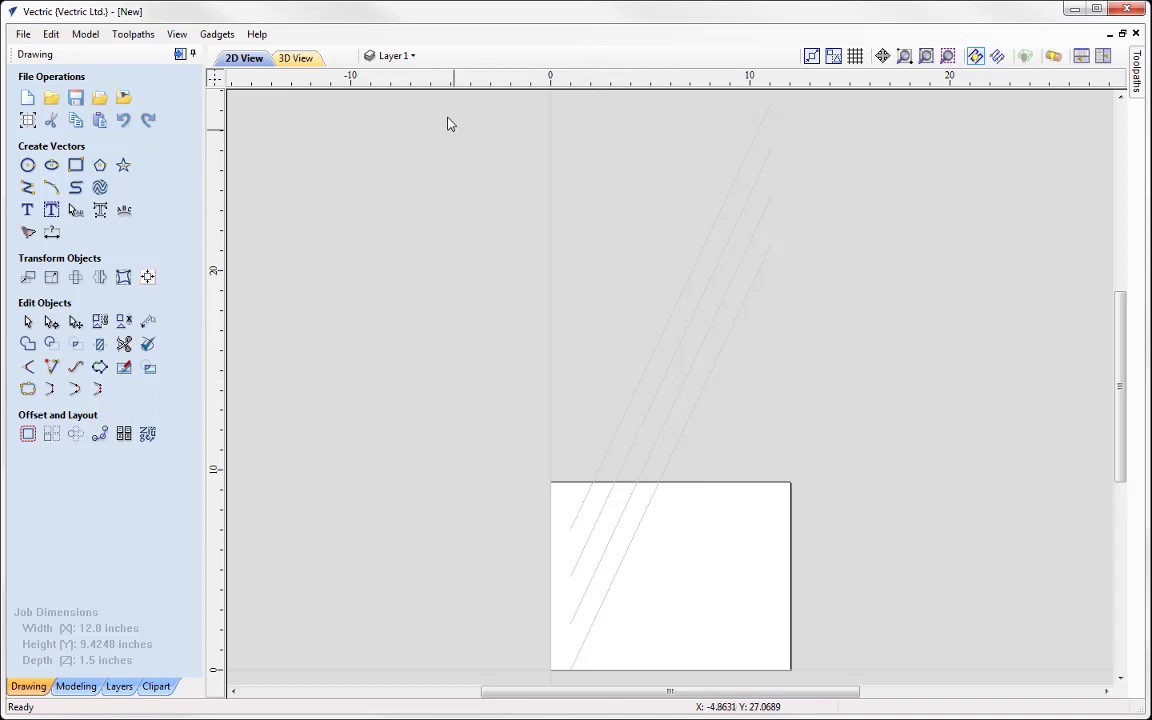
click(396, 56)
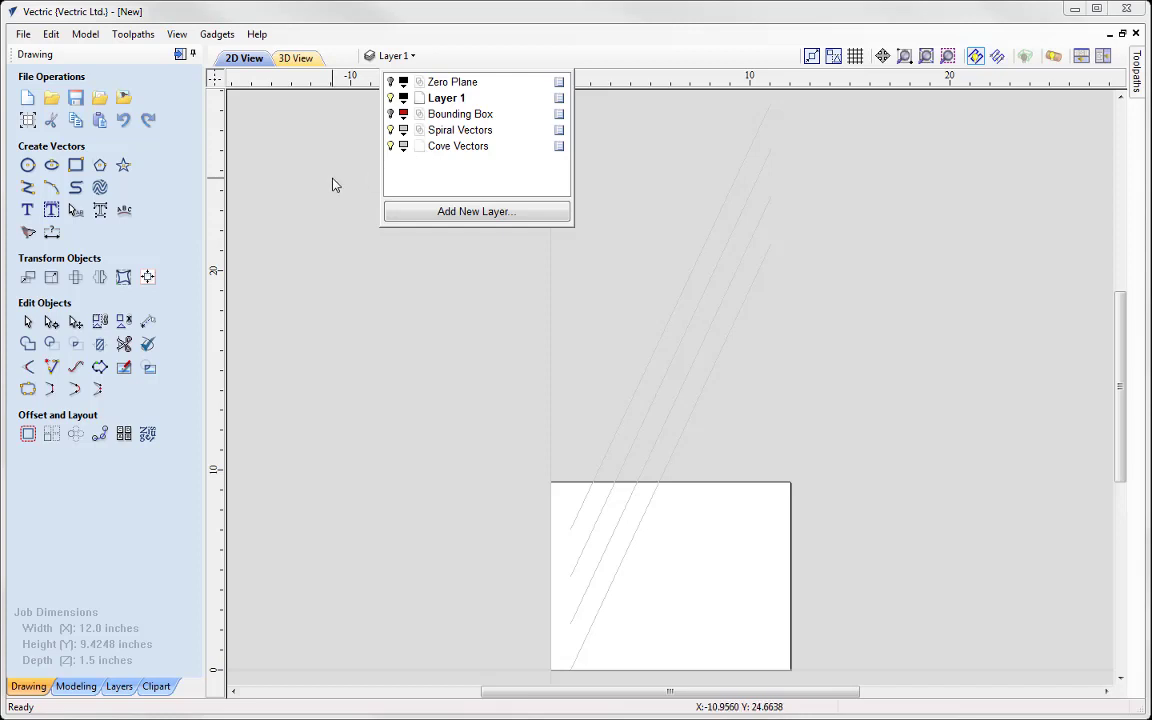
click(313, 277)
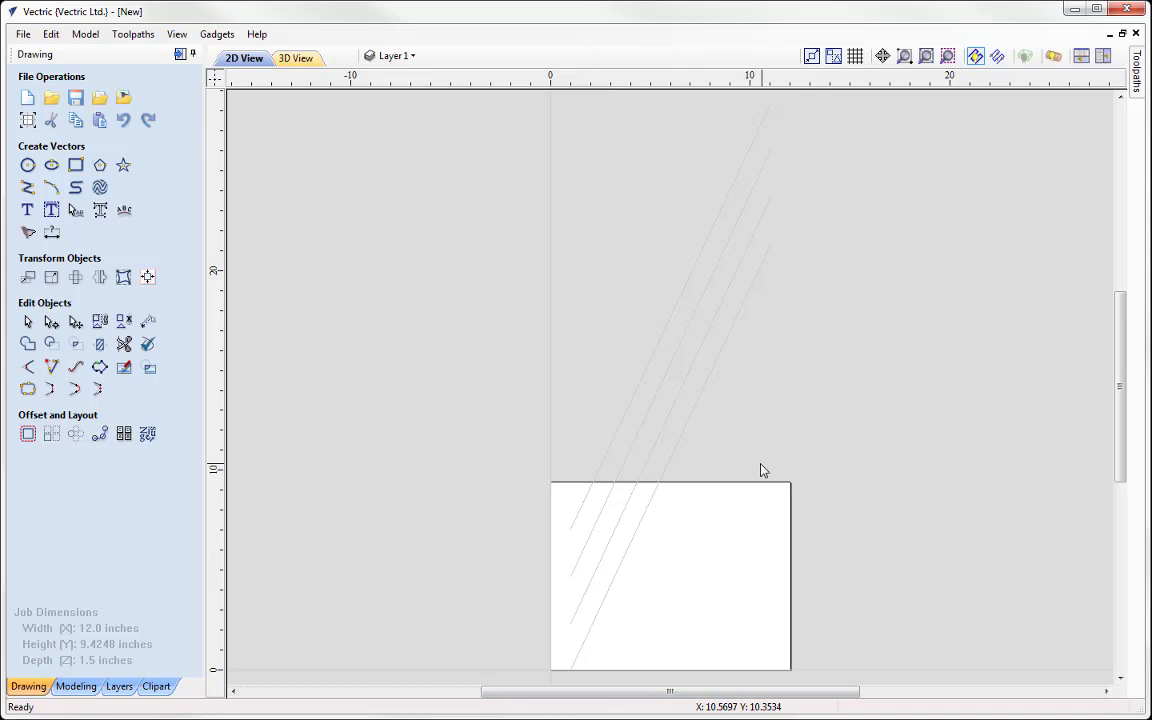
- Select the four spiral vectors and confirm the 3.0-inch cylinder material setup with 0.2-inch gaps
drag(758, 468, 543, 539)
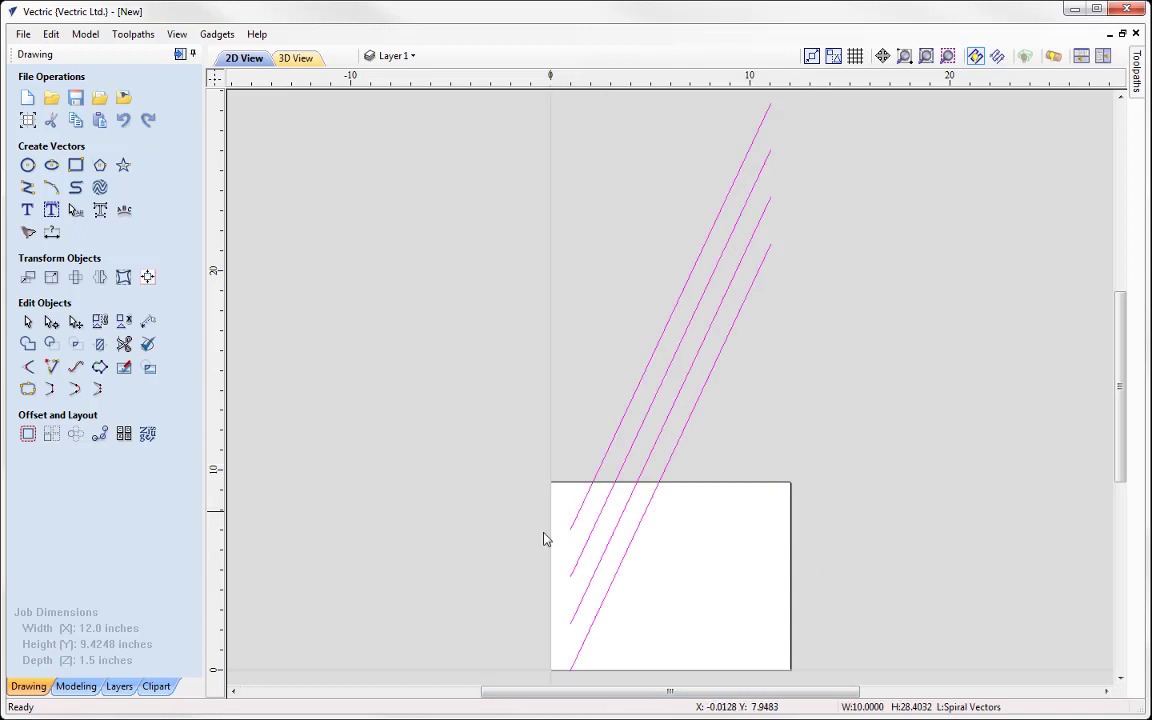
click(180, 55)
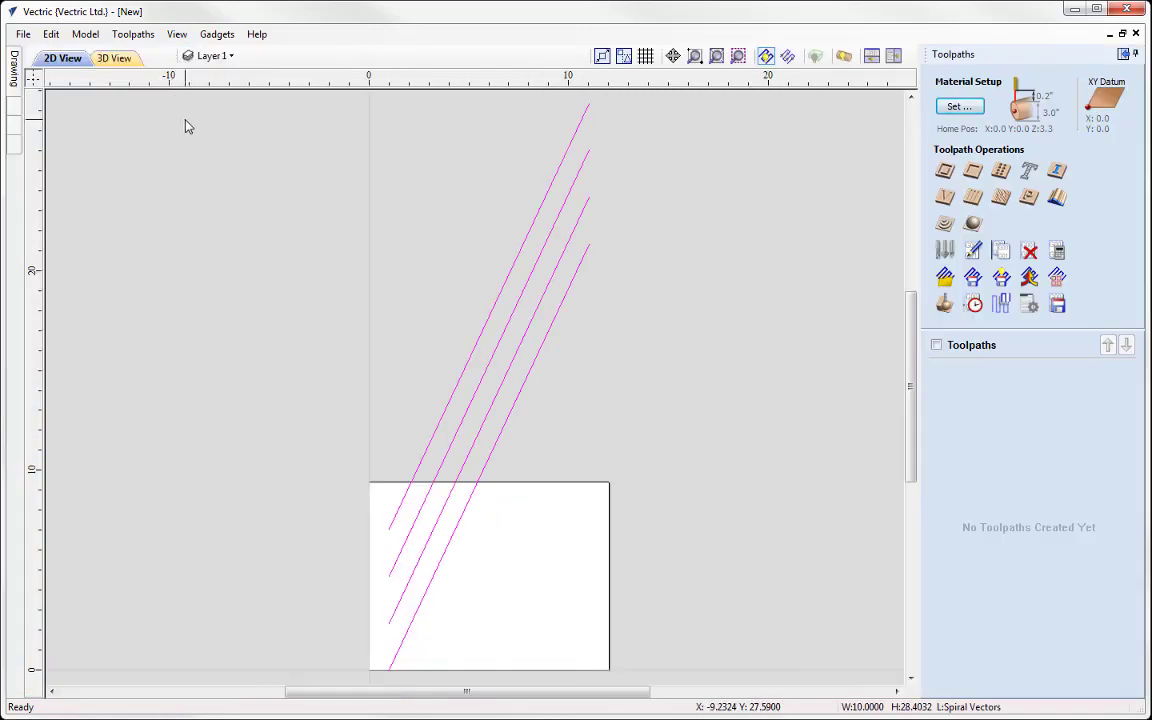
click(958, 112)
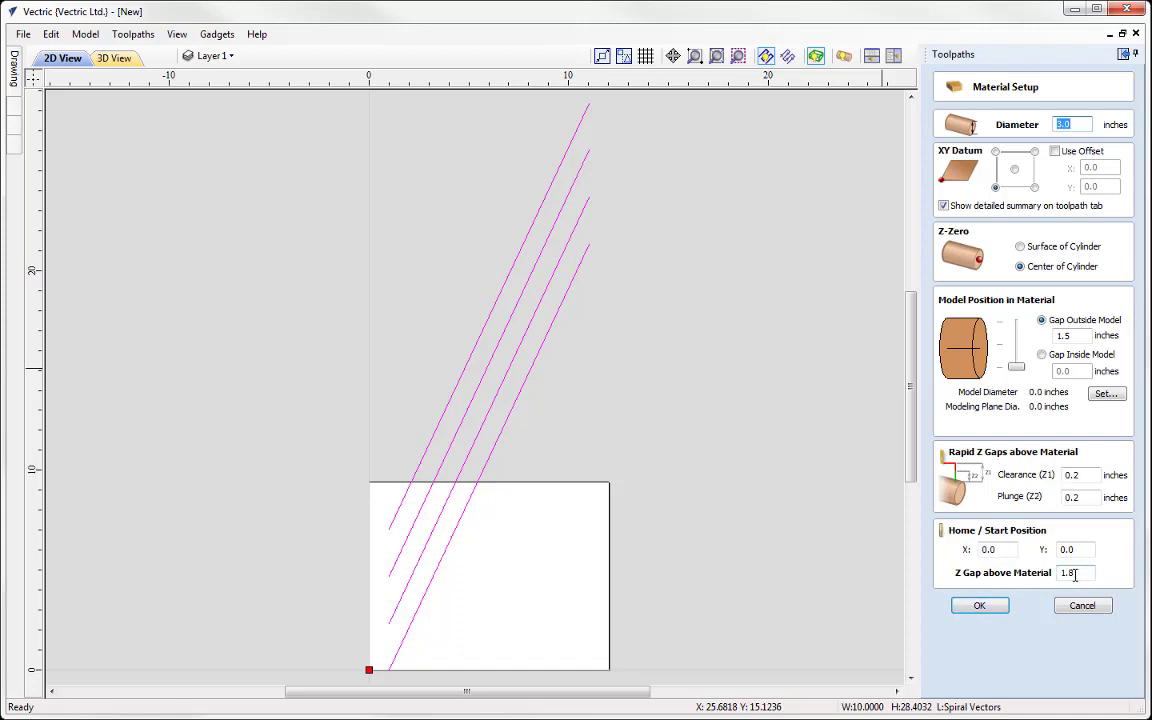
click(980, 607)
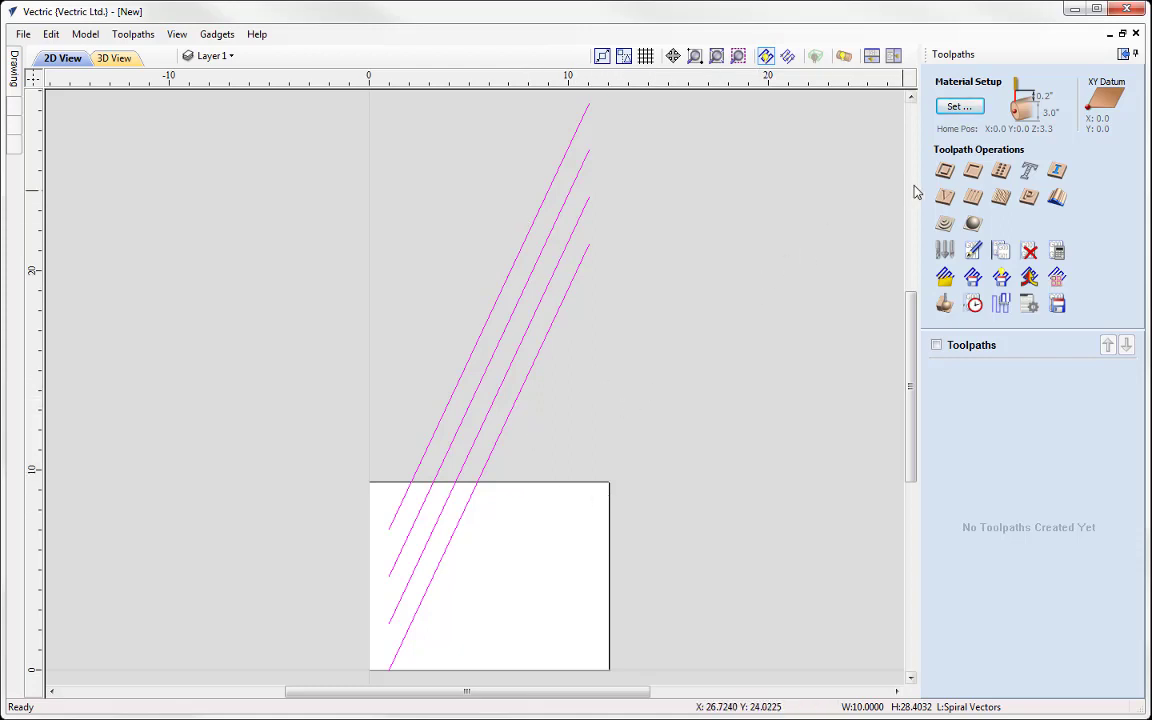
- Start a 2D profile toolpath 0.2 inch deep using the 0.5-inch Ball Nose tool
click(947, 173)
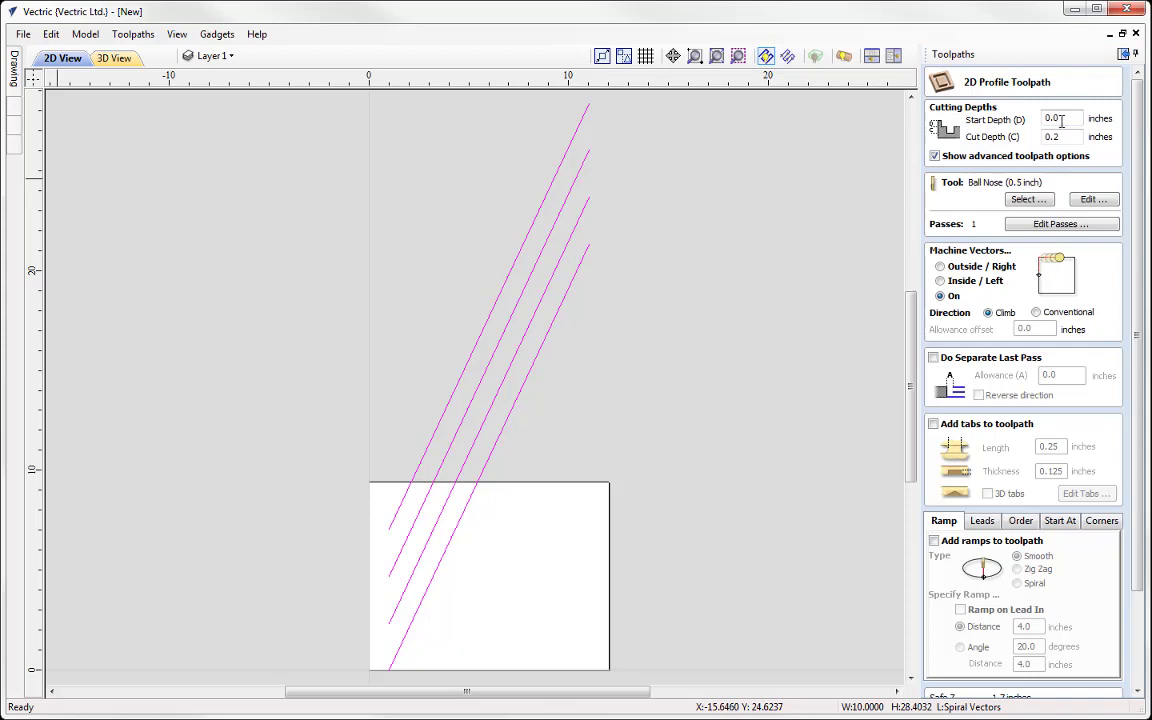
click(1062, 120)
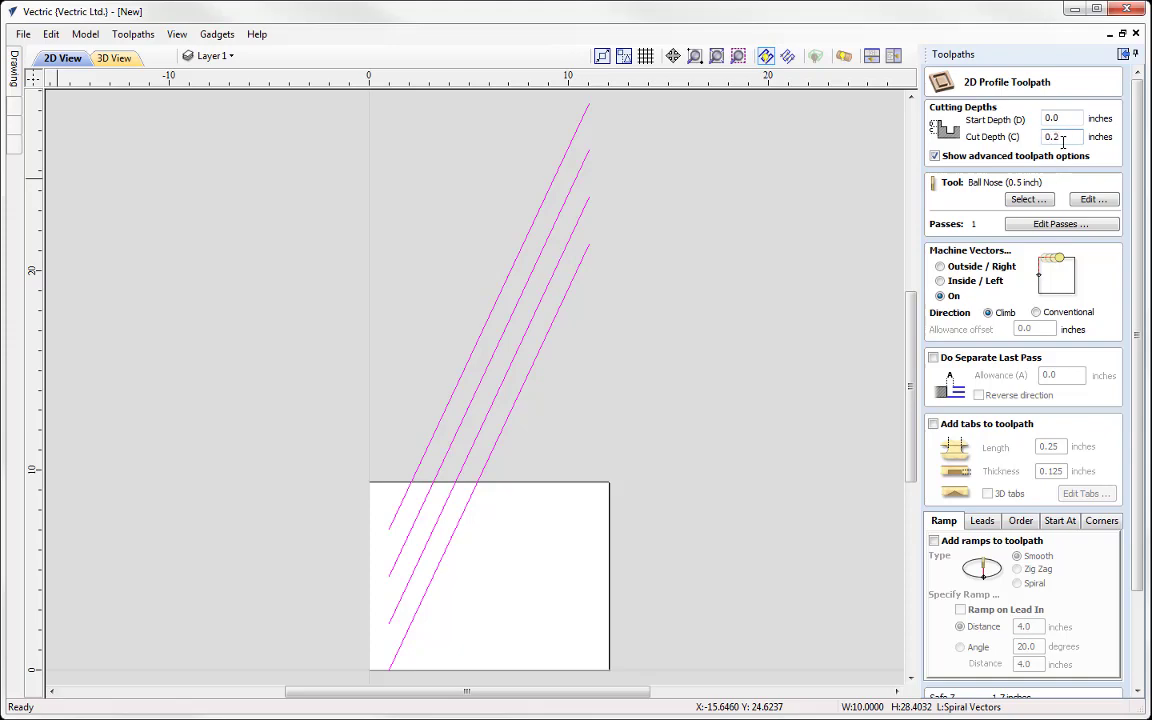
click(1029, 199)
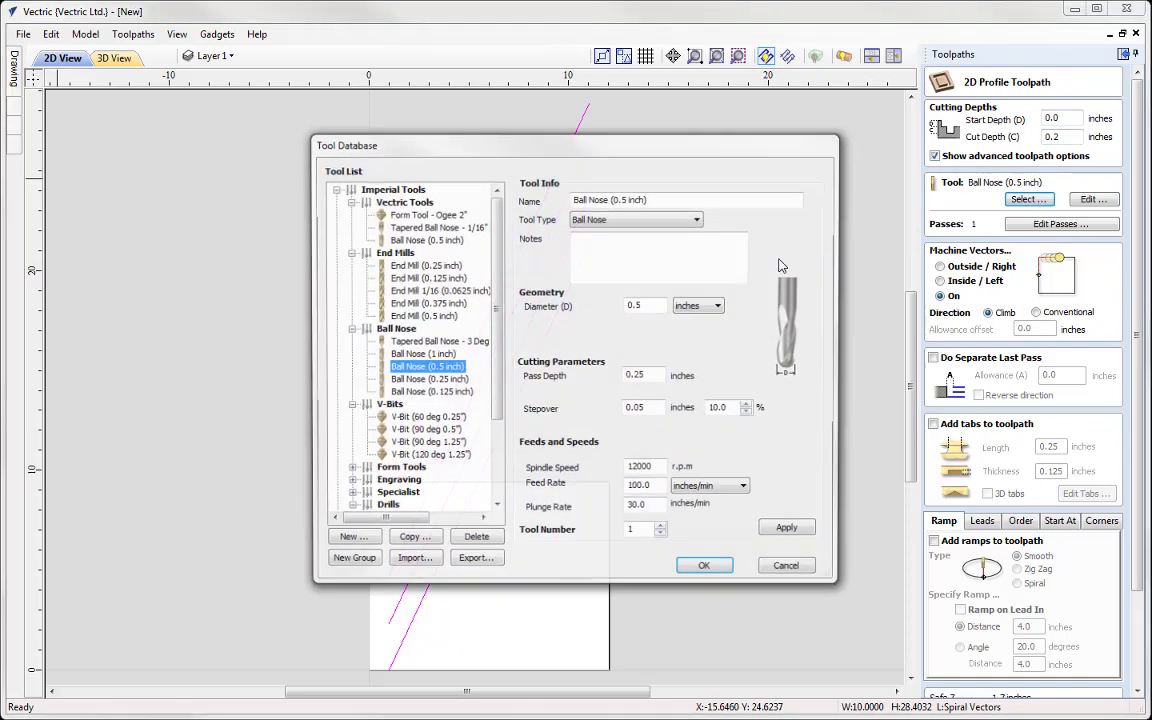
click(428, 369)
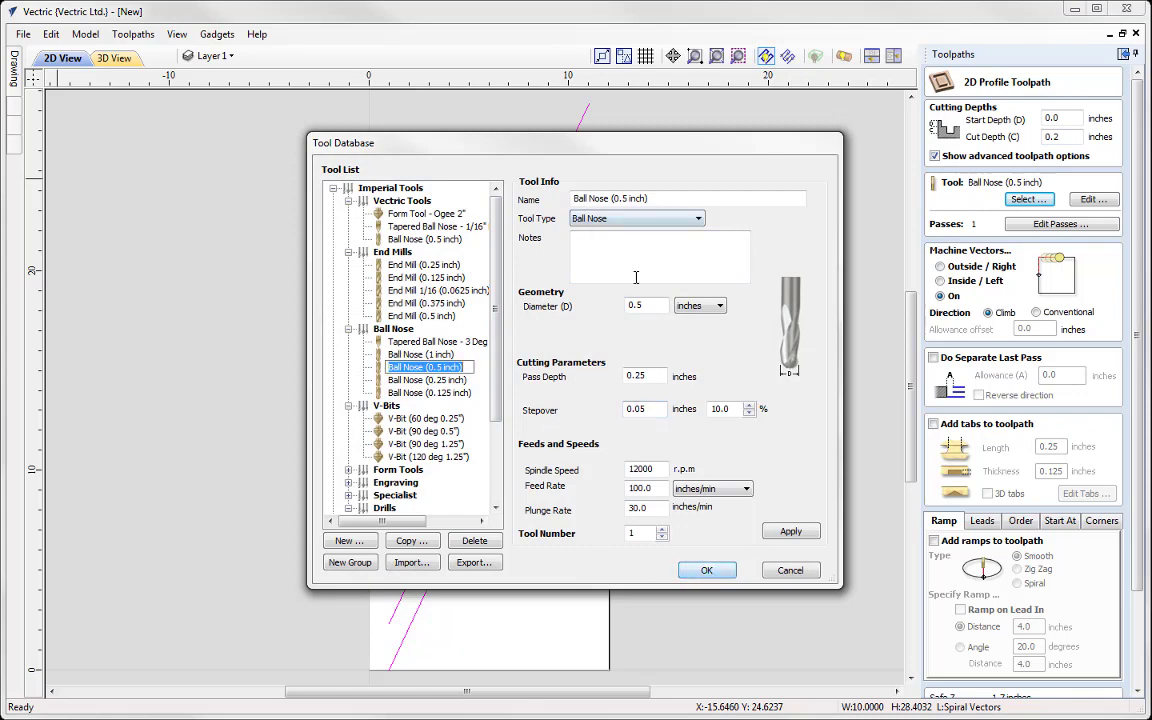
click(708, 571)
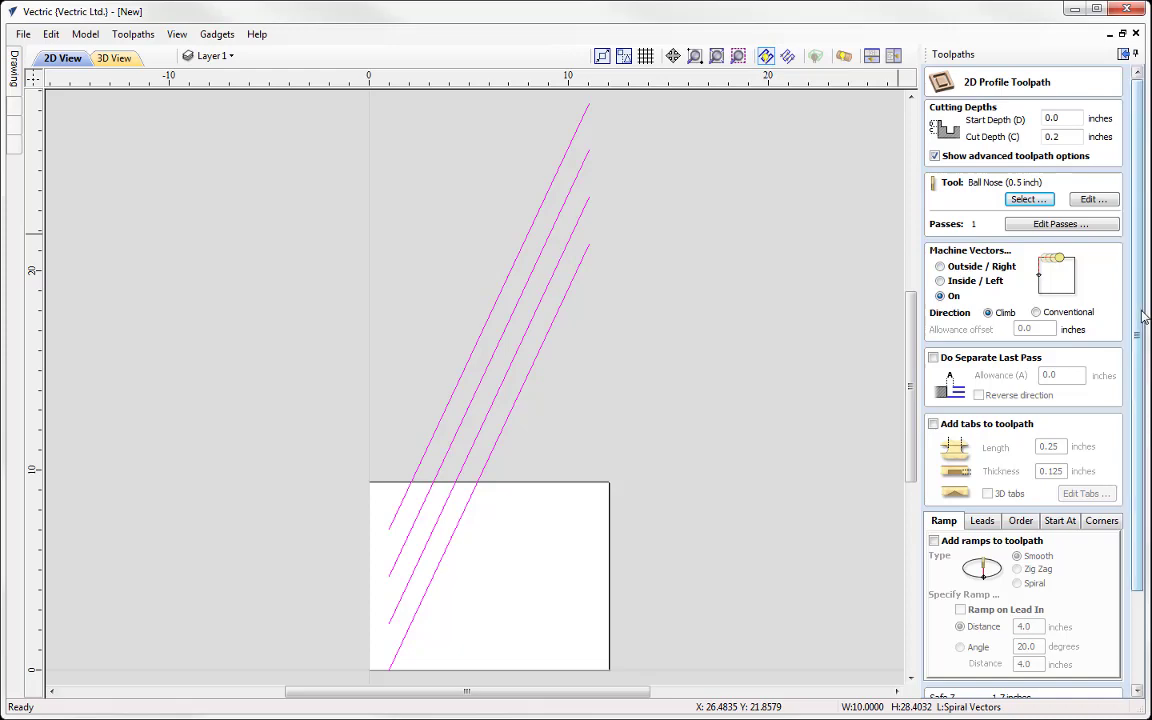
- Name the toolpath 'Profile Spiral' and calculate it
scroll(1010, 600, down, 3)
click(1010, 659)
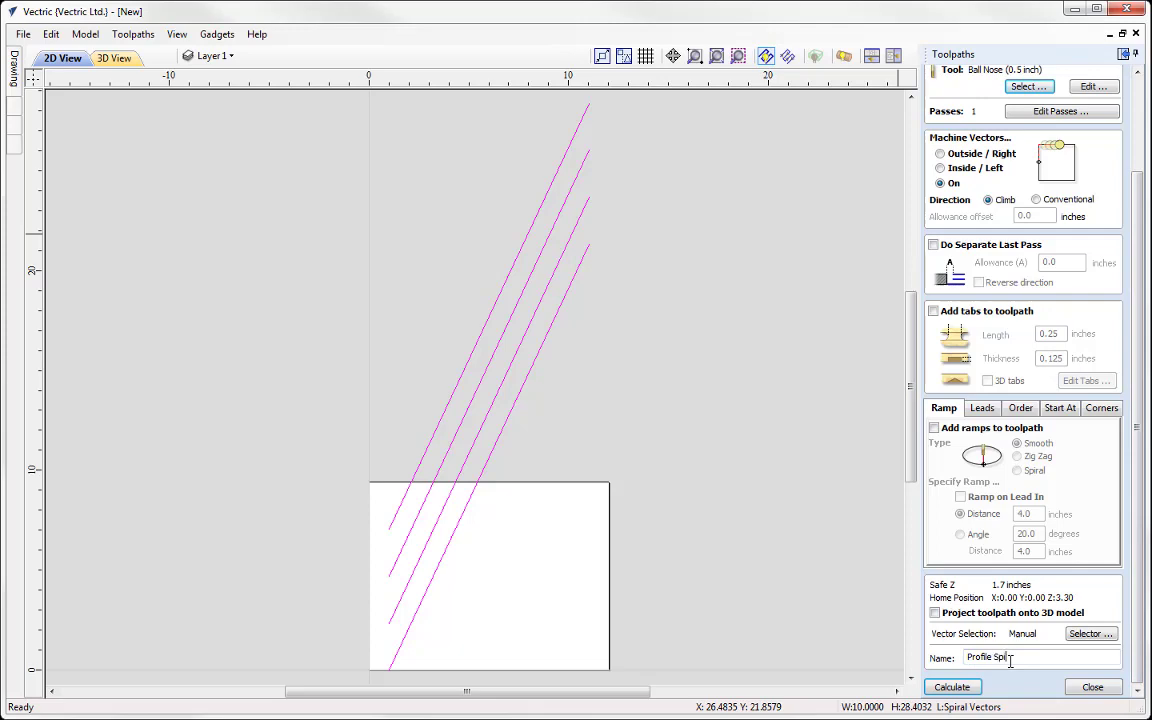
click(952, 687)
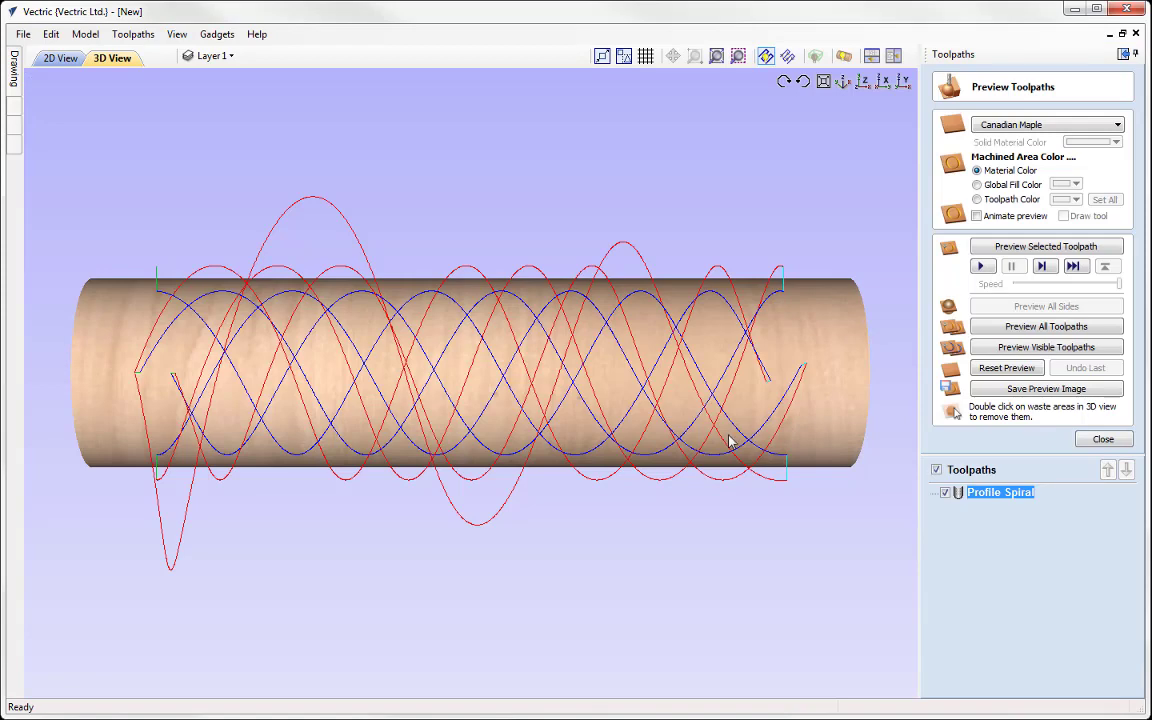
- Stack the 2D and 3D views and auto-rotate the cylinder in 3D
click(871, 56)
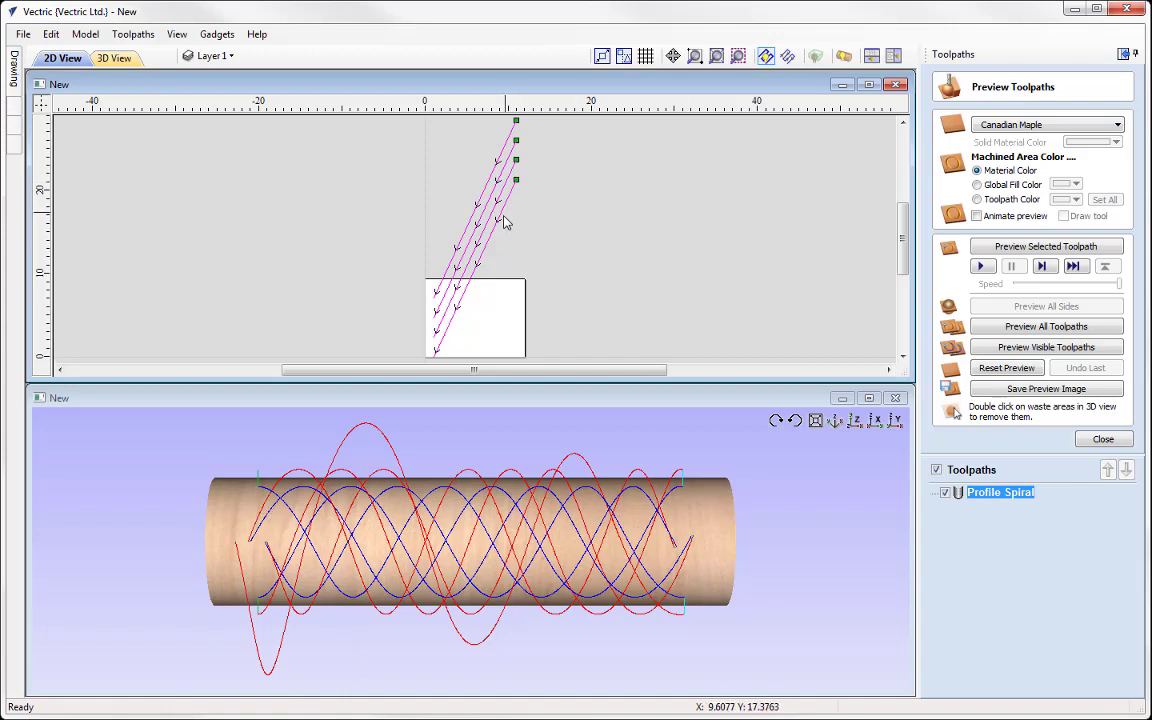
click(796, 421)
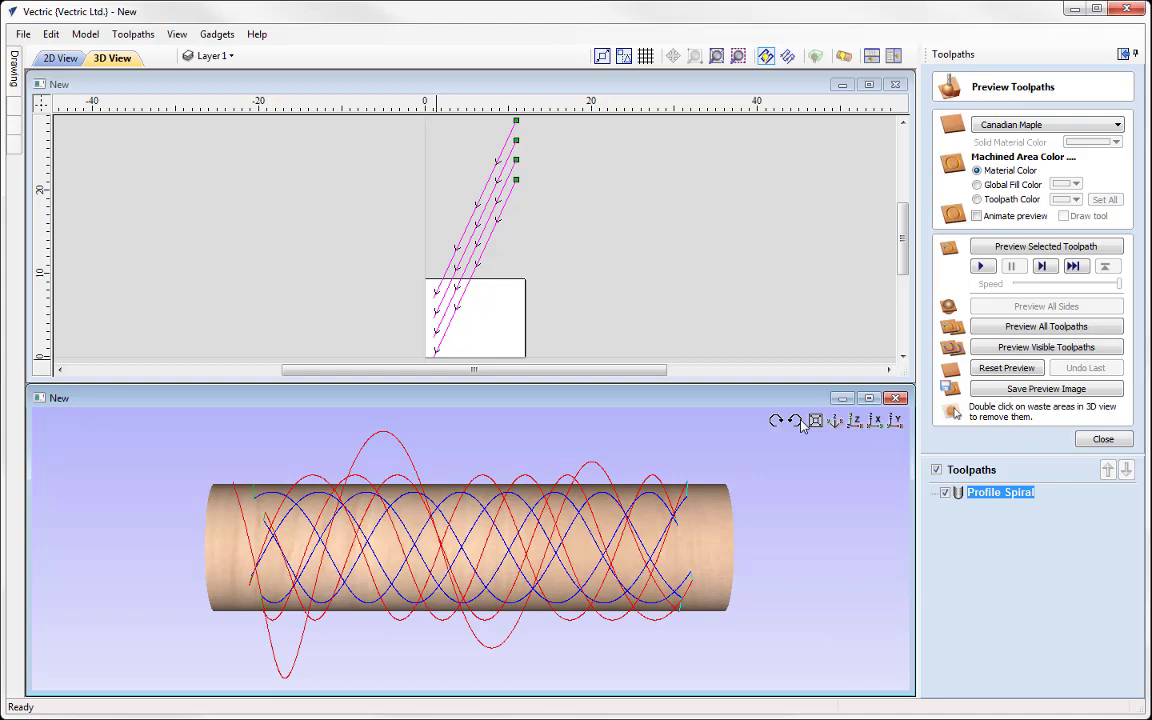
- Stop the rotation, maximize the 3D view and preview the Profile Spiral toolpath carving
click(800, 424)
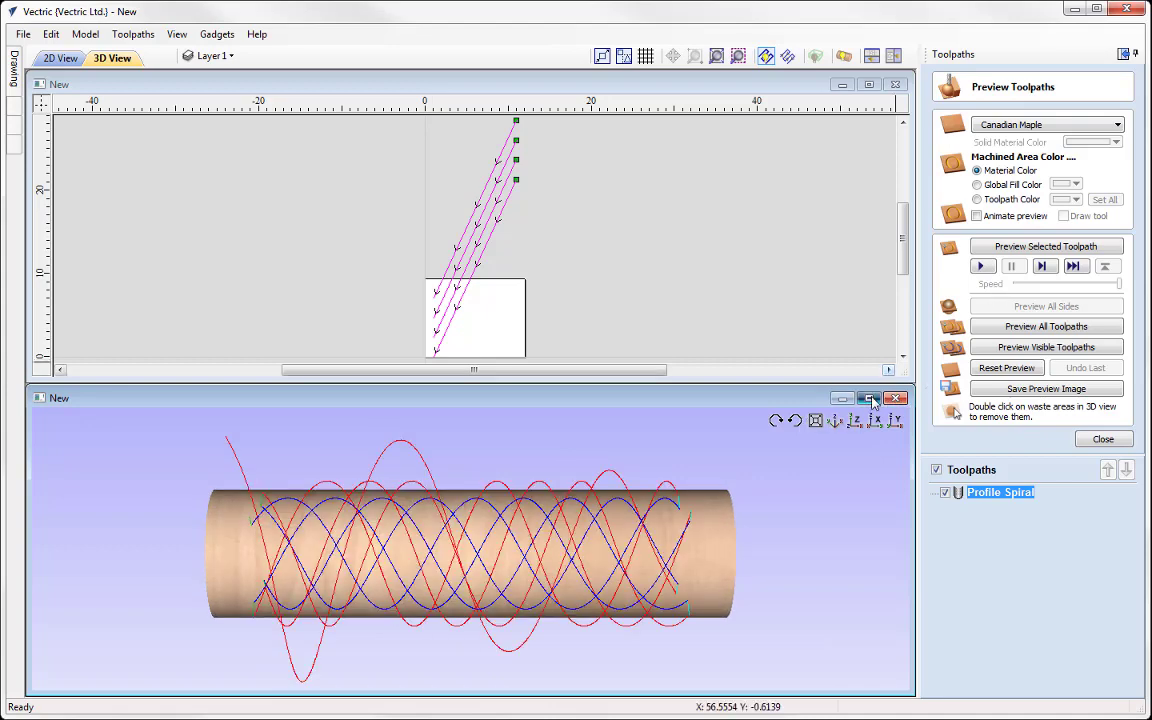
click(869, 398)
click(1035, 250)
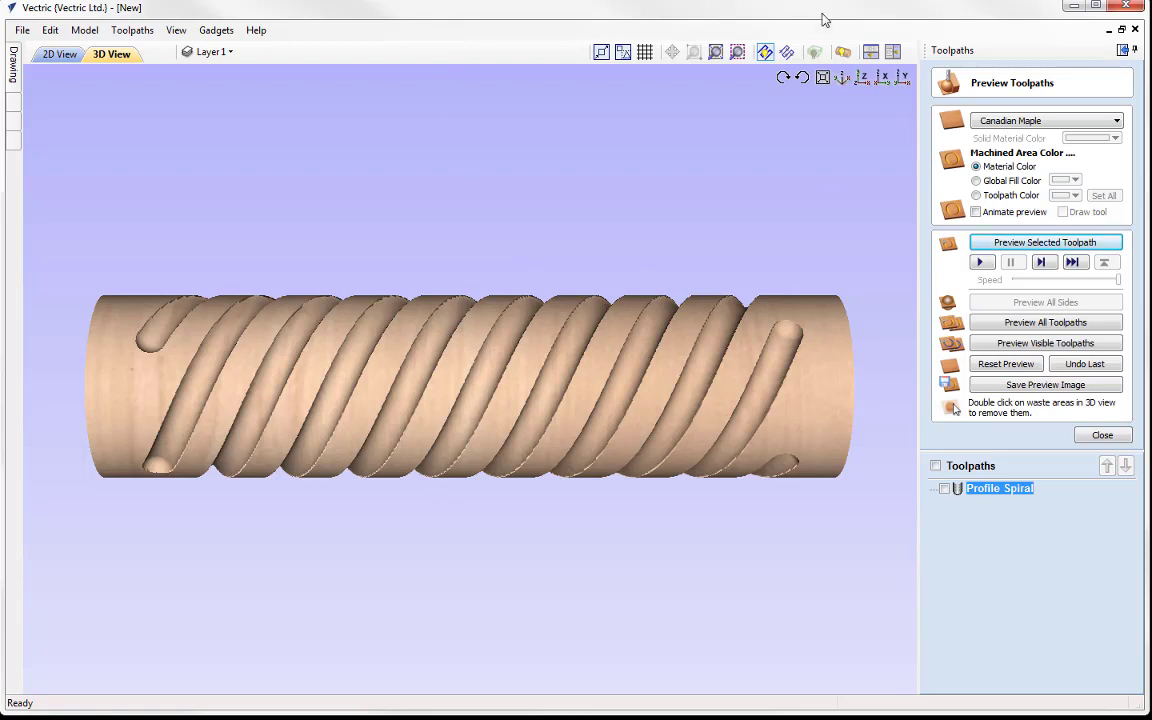
- Compare the carving unwrapped flat and wrapped round, then orbit to inspect the groove ends
click(843, 51)
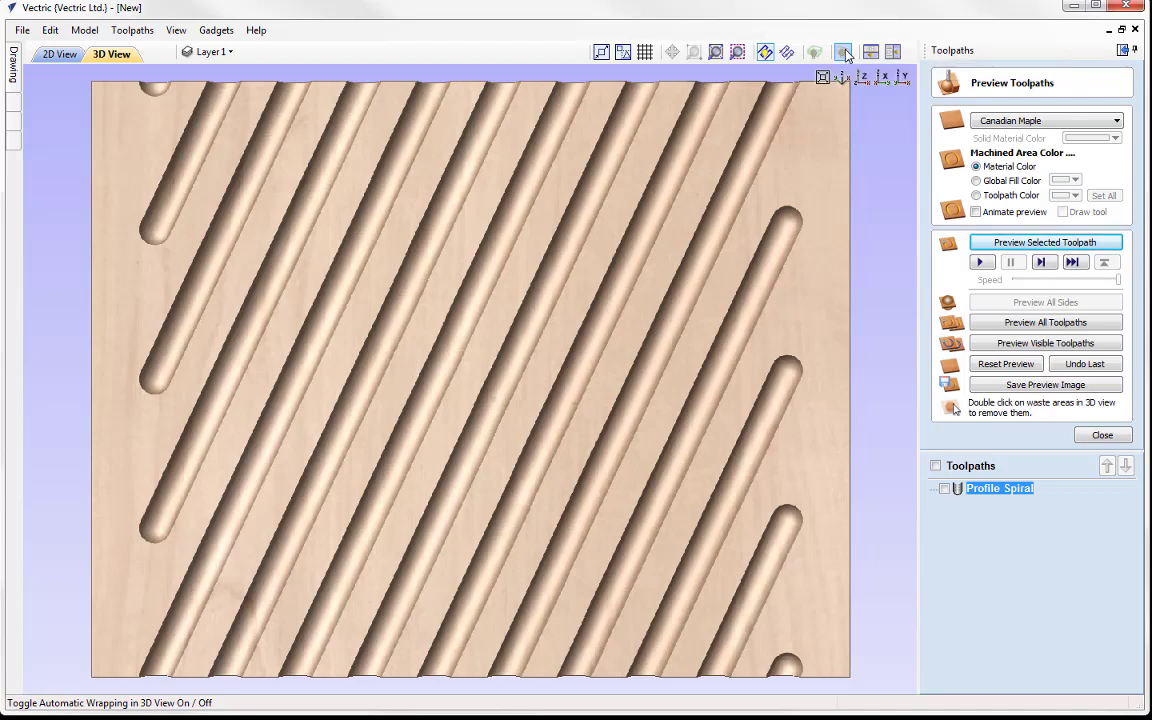
click(845, 53)
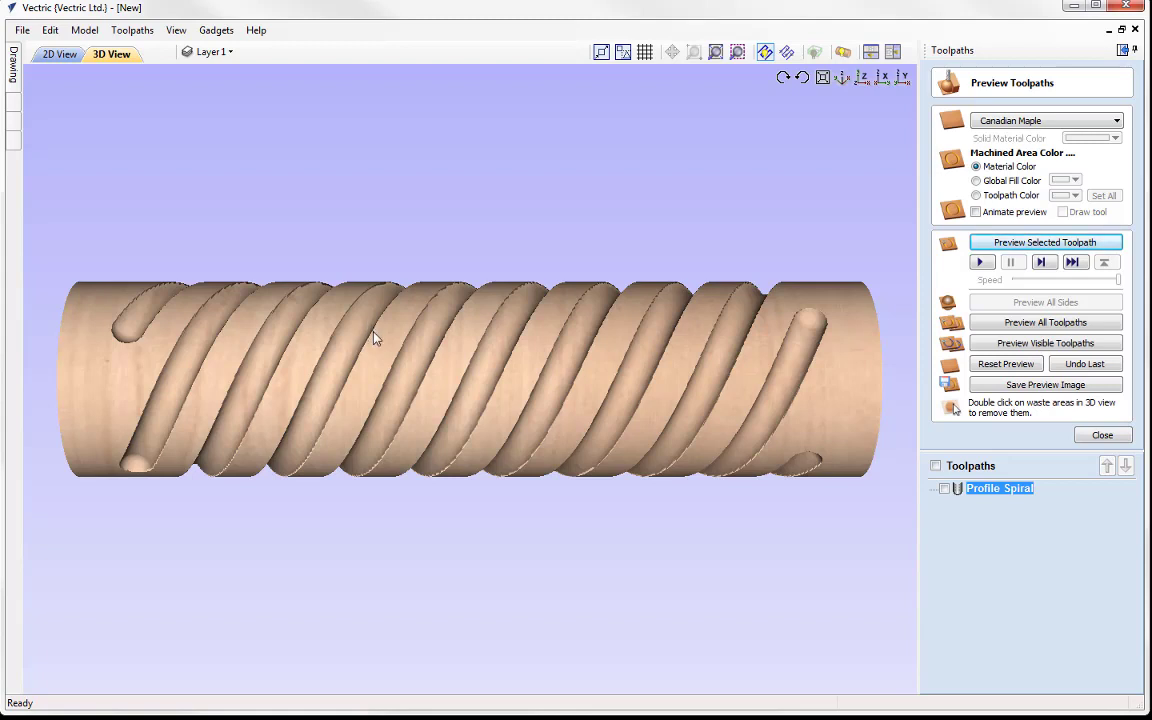
click(842, 52)
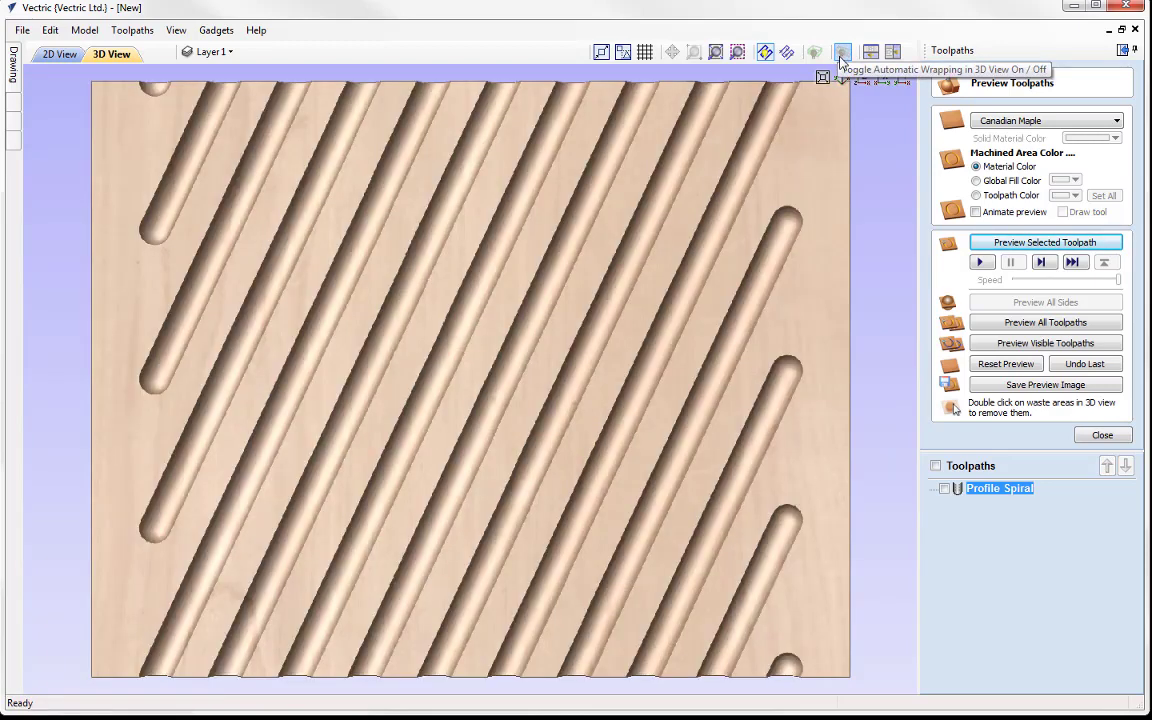
click(841, 57)
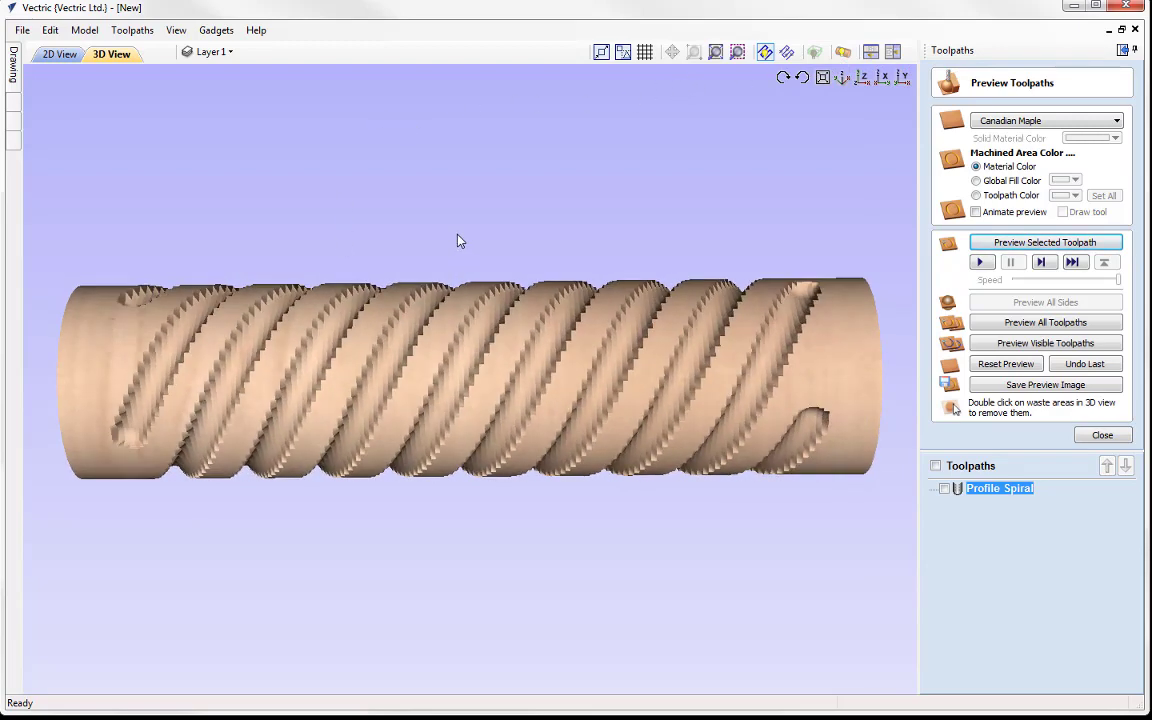
drag(463, 360, 488, 346)
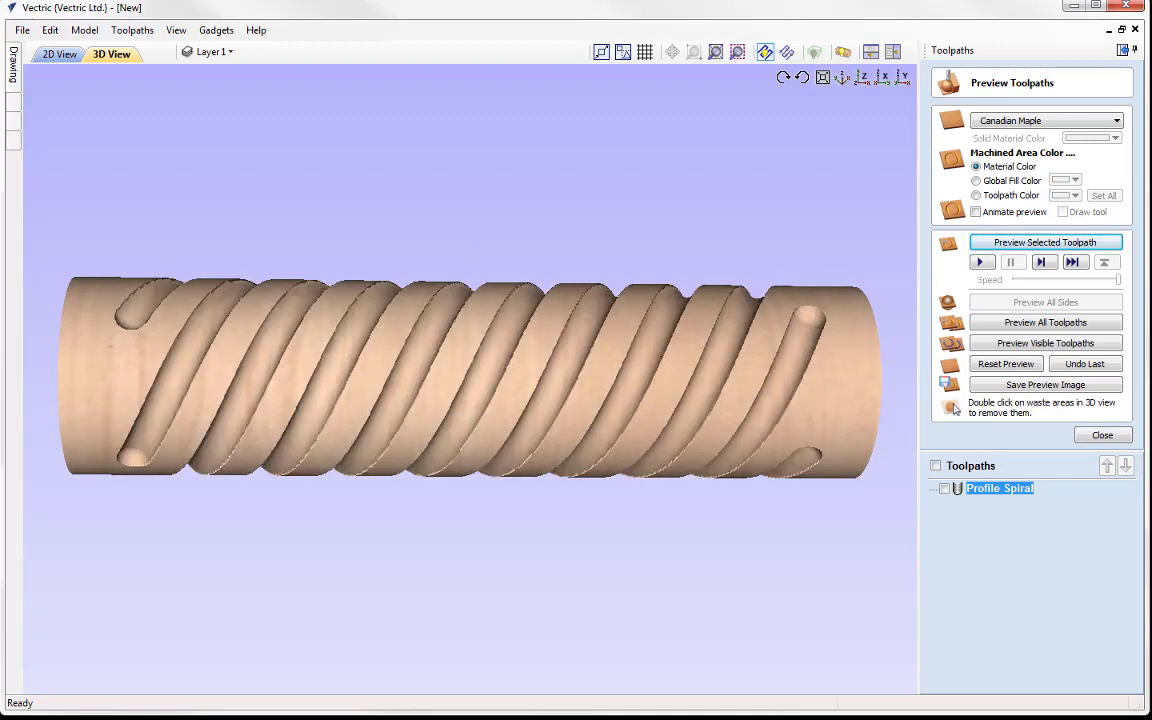
drag(452, 267, 468, 612)
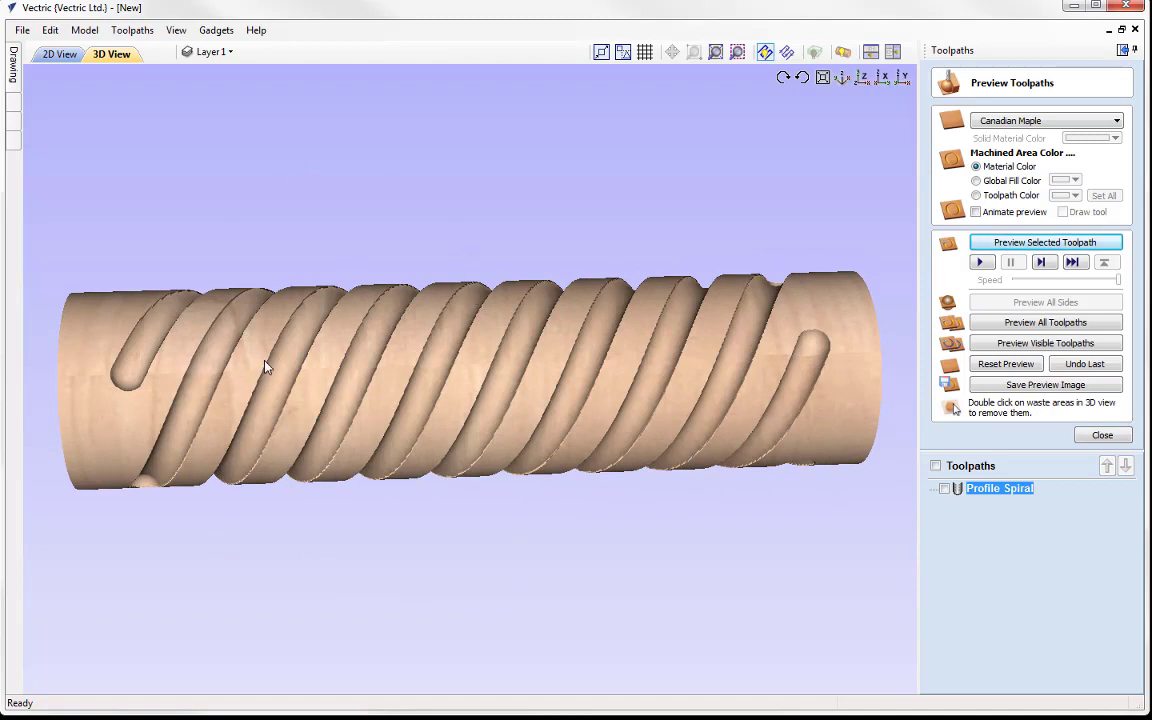
- Close the preview and set Save Toolpaths to the Mach2/3-WrapY2A ATC(inch)(*.txt) post processor
click(1104, 435)
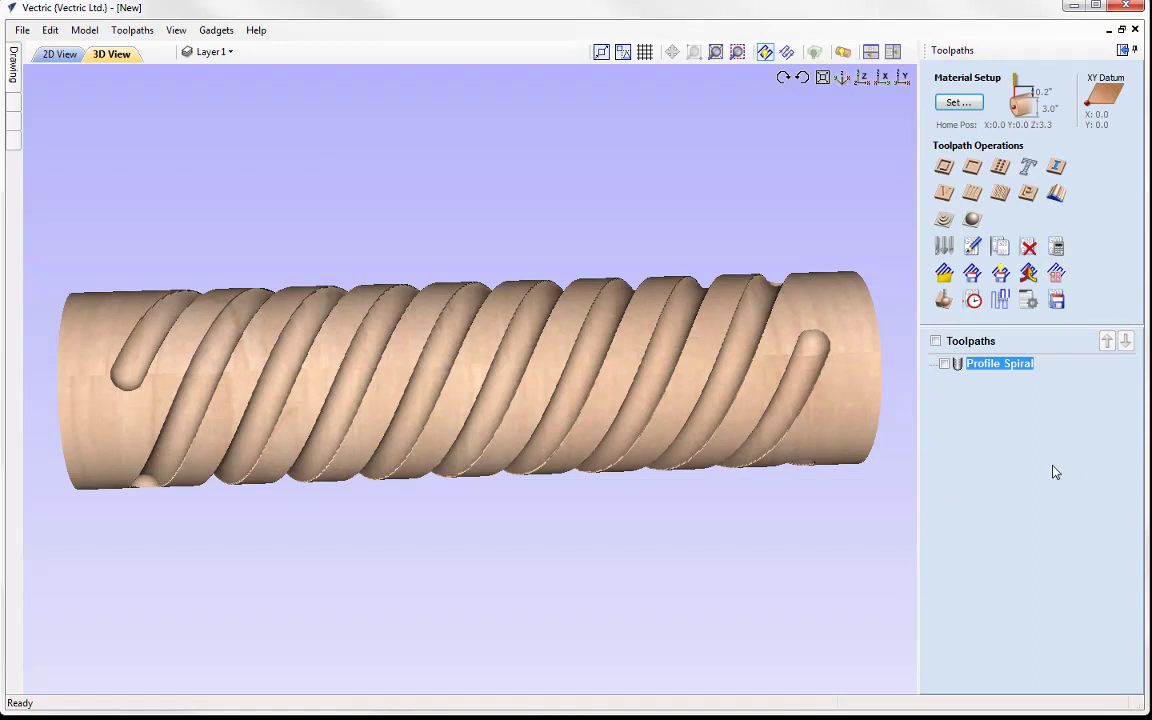
click(1056, 300)
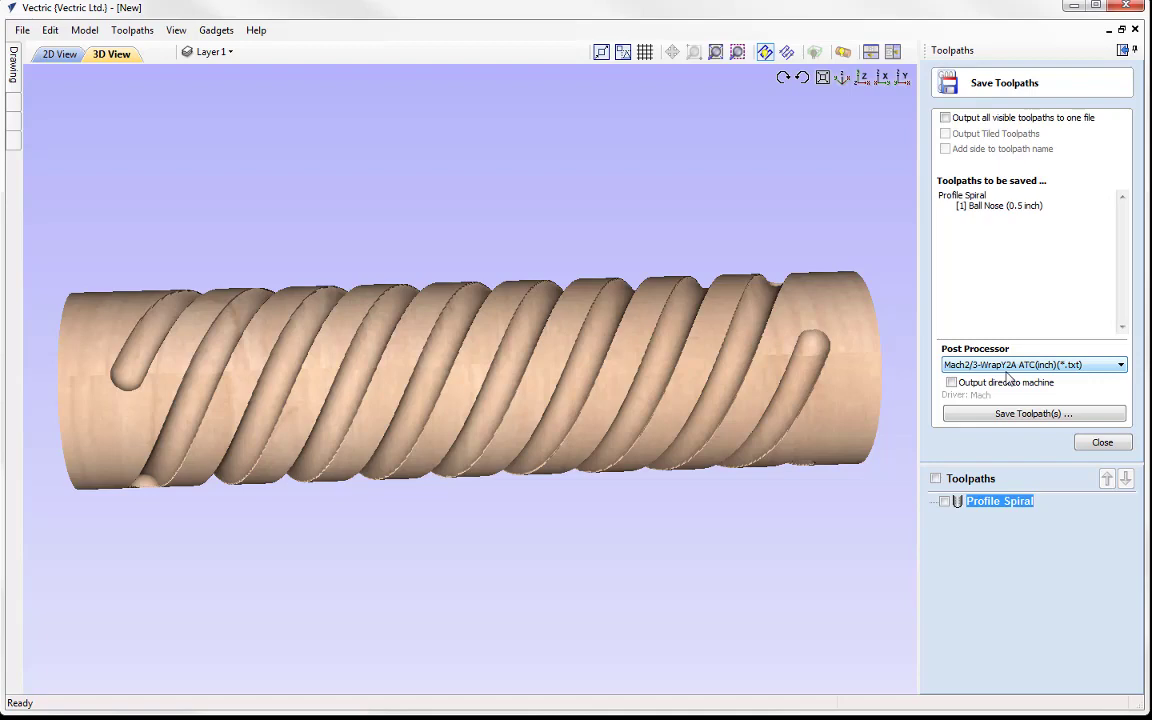
click(1010, 366)
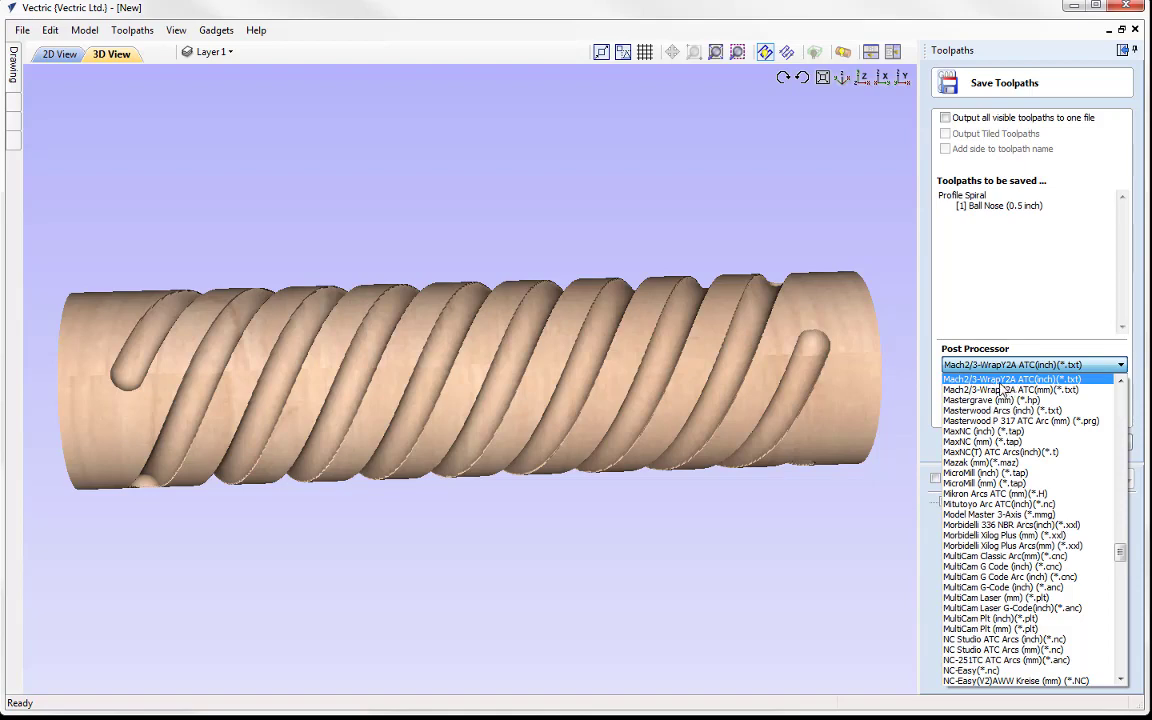
click(1122, 382)
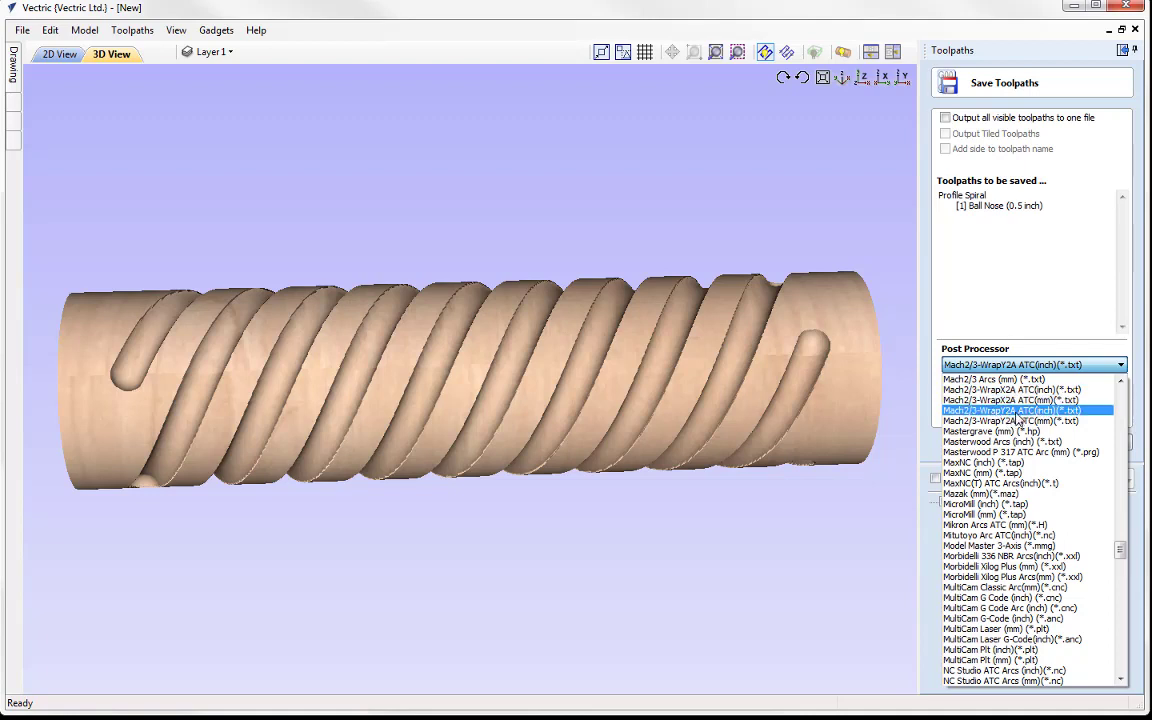
click(1015, 411)
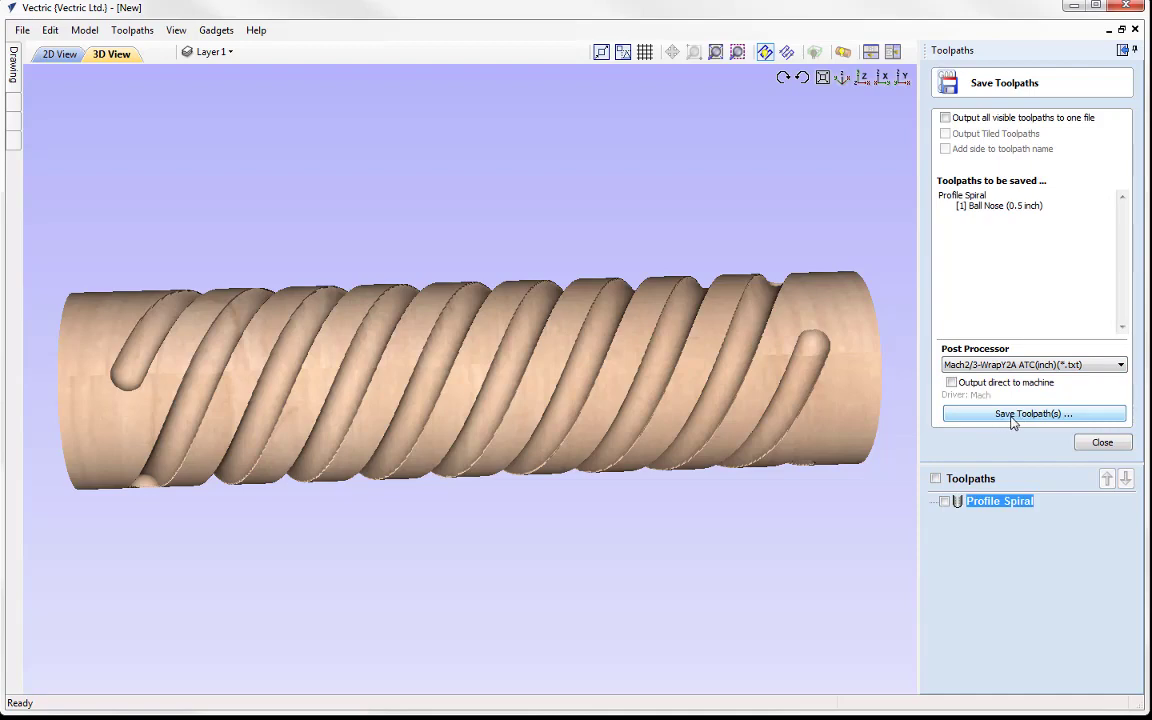
- Save the Profile Spiral toolpath to Profile Spiral.txt using the Mach2/3-WrapY2A ATC(inch) post processor
click(1013, 418)
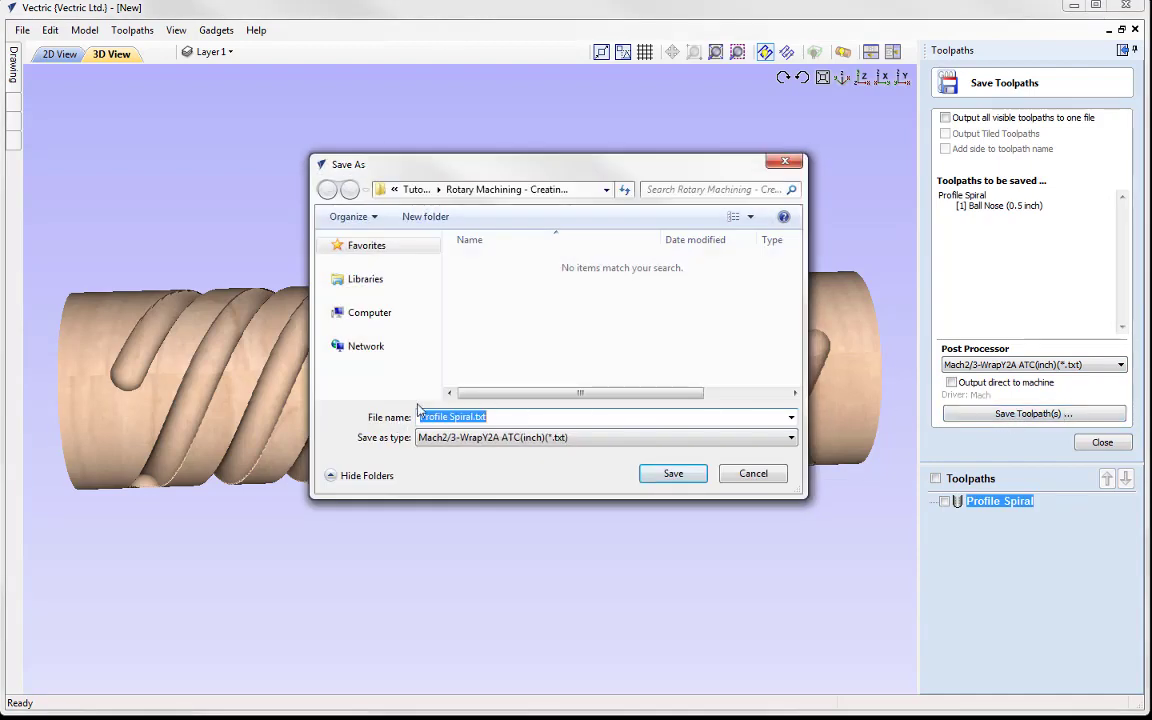
click(677, 480)
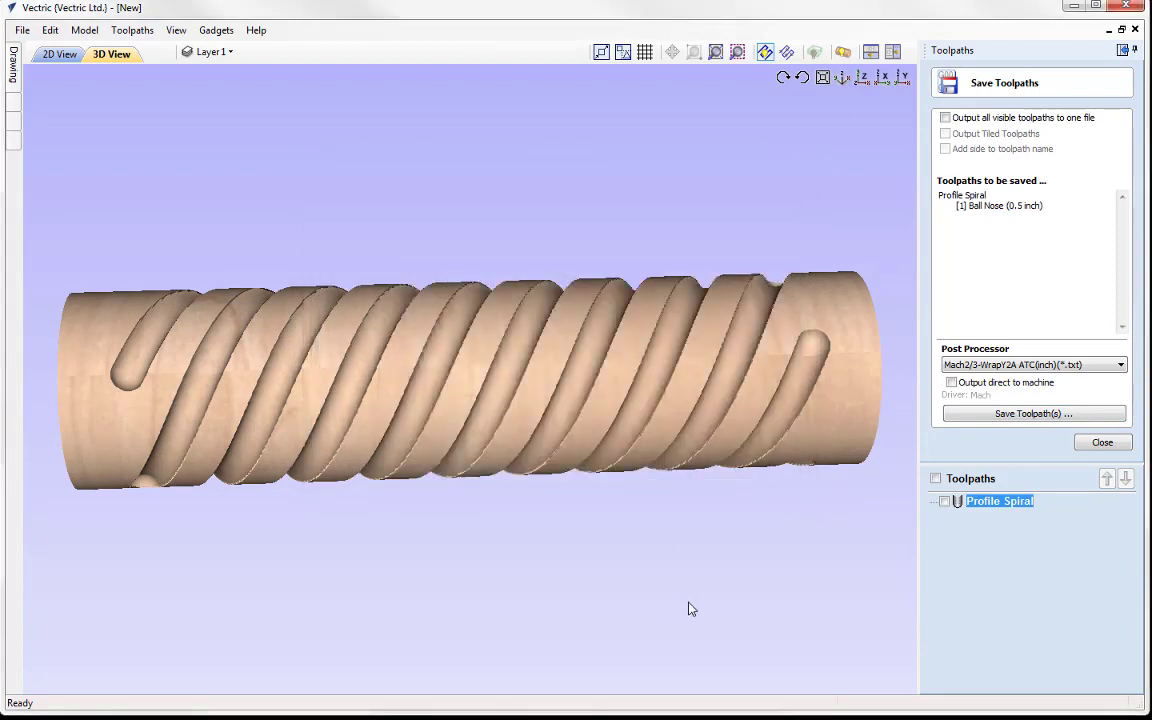
click(1101, 442)
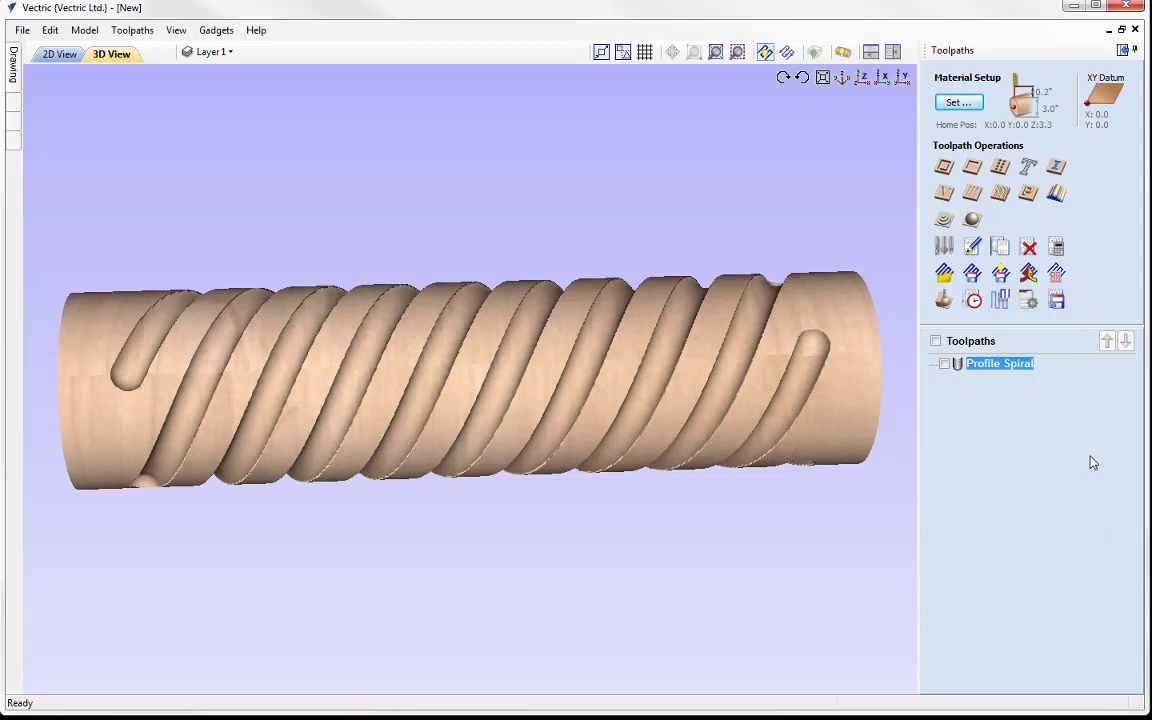
- Arrange the views horizontally and deselect the four spiral vectors in the 2D view
click(870, 51)
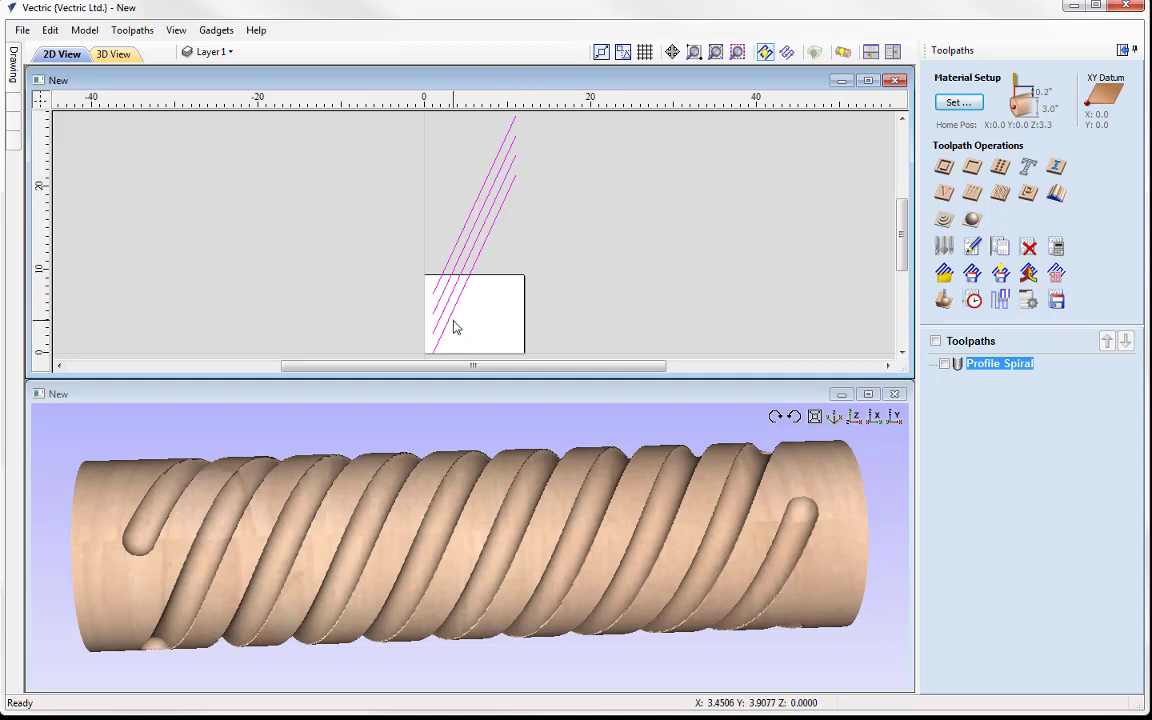
mouse_move(12, 70)
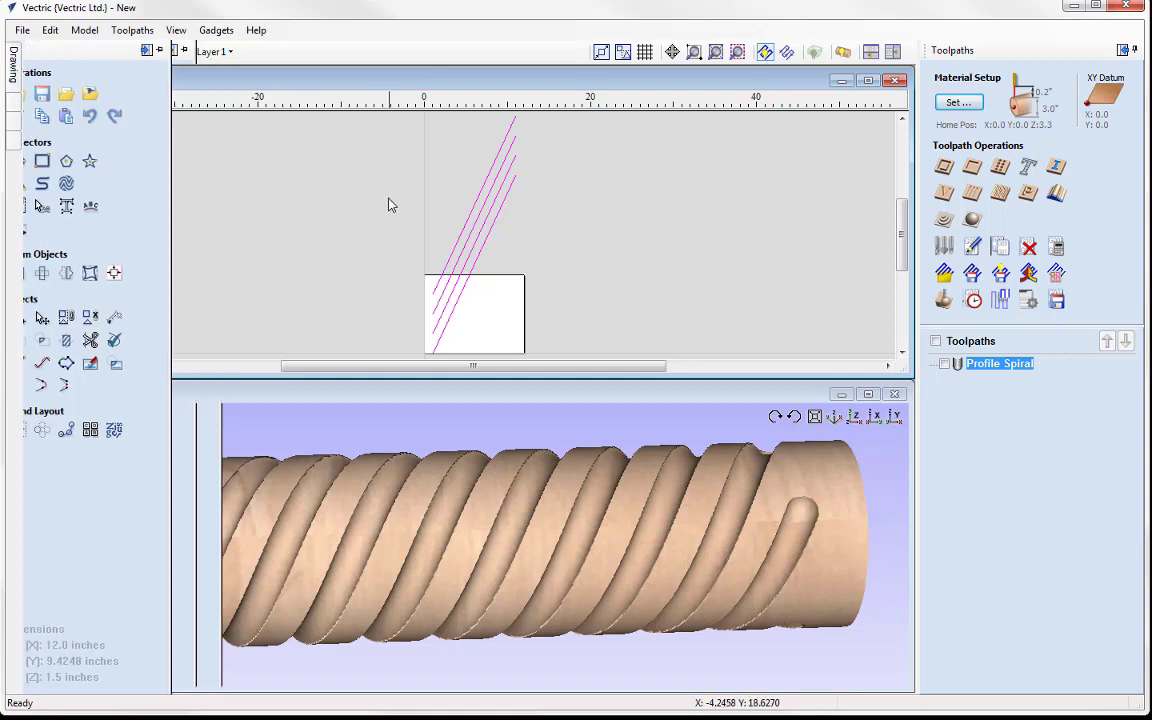
click(391, 204)
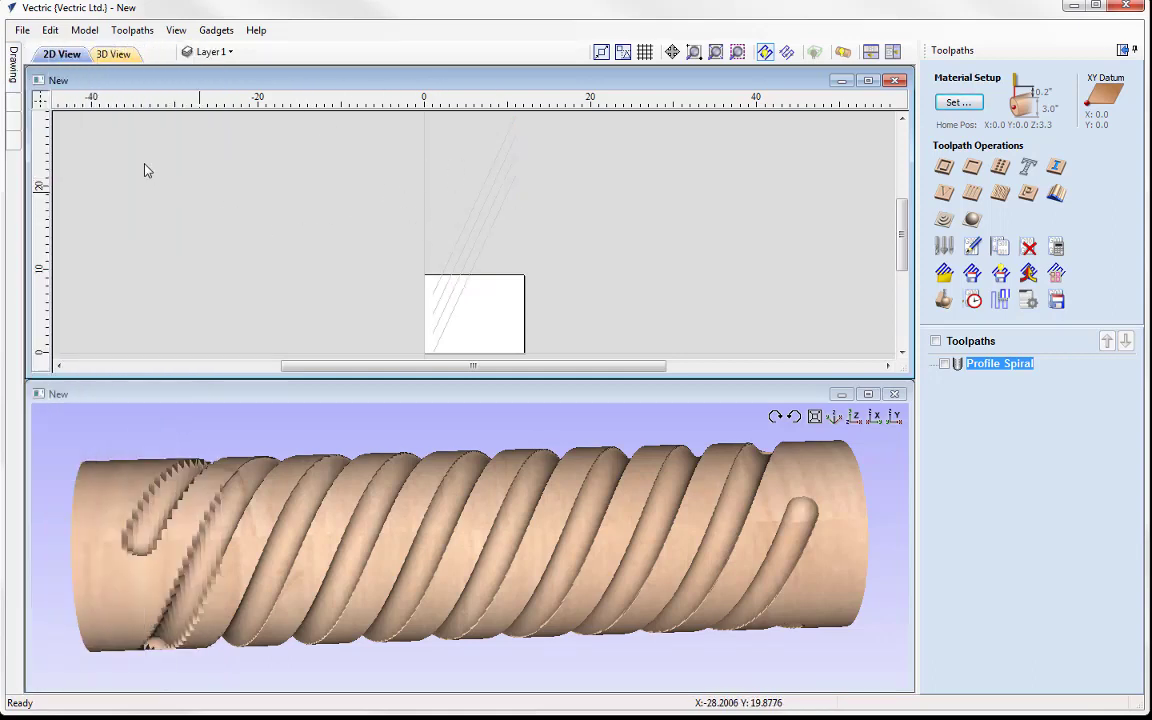
click(22, 30)
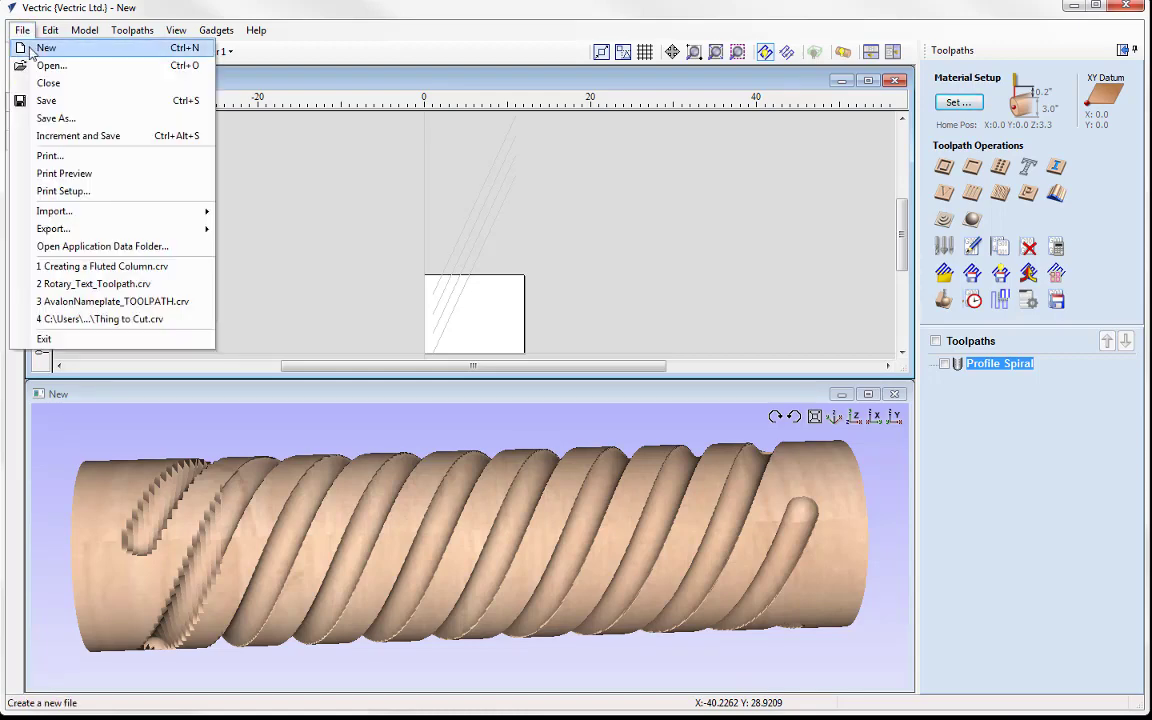
- Save the project as 'Creating a Spiral Column' by pasting the name into Save As
click(72, 119)
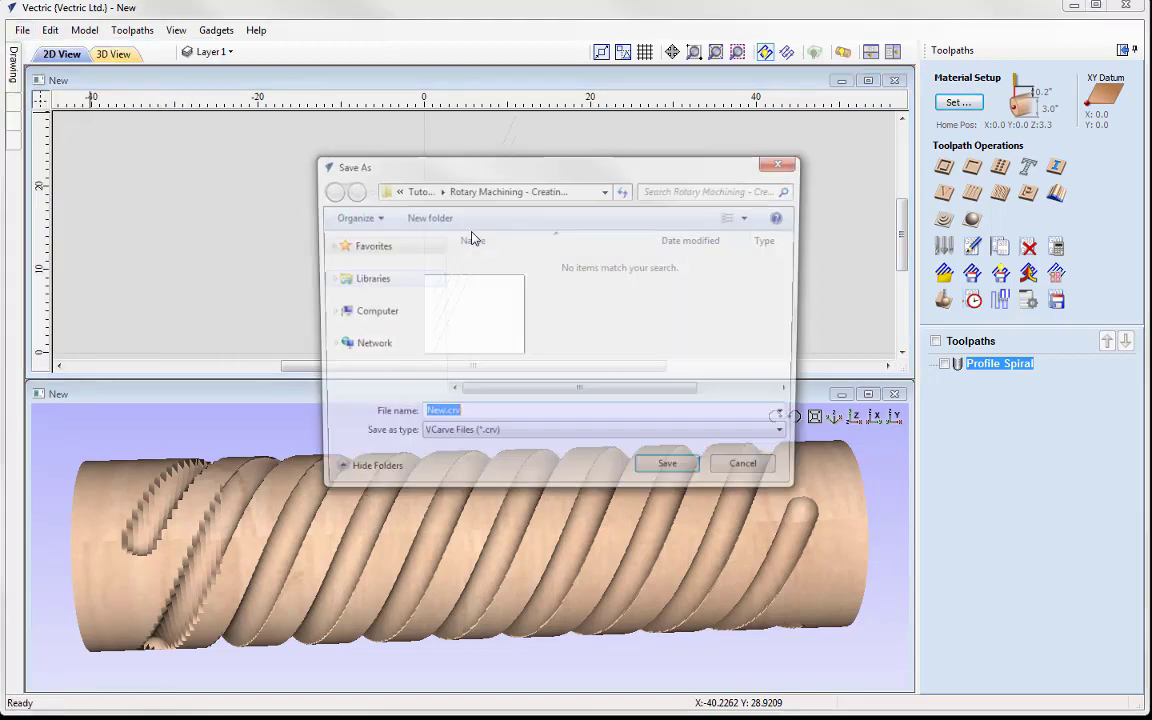
right_click(448, 419)
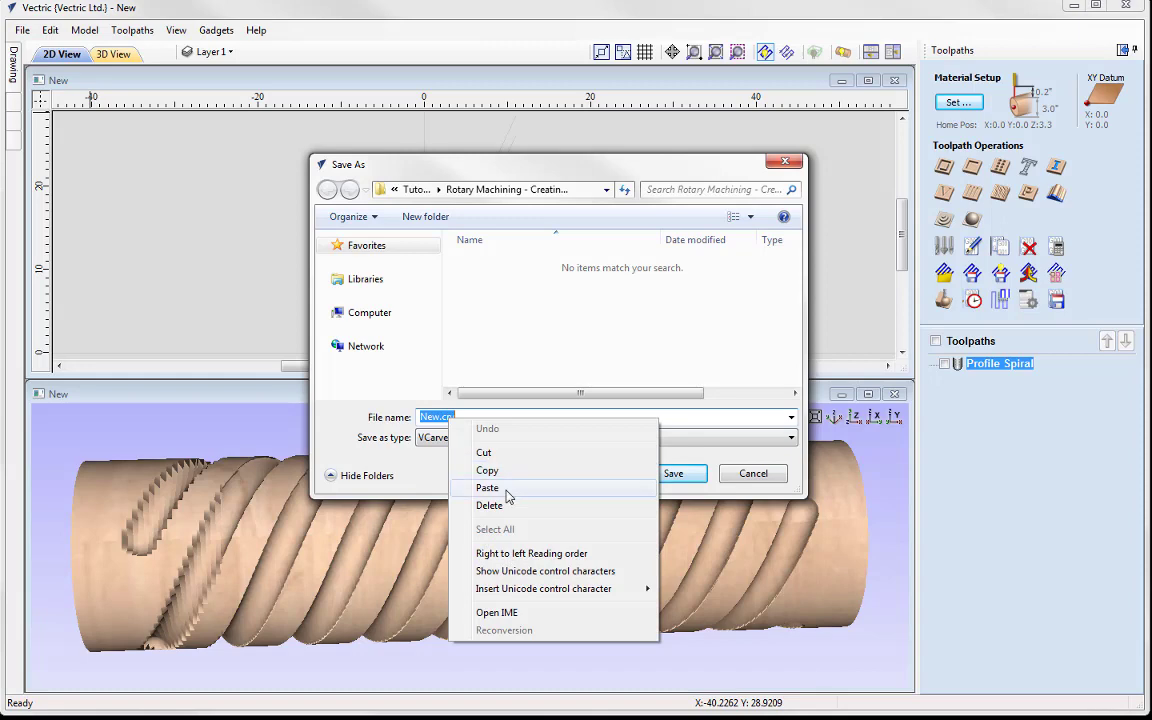
click(500, 488)
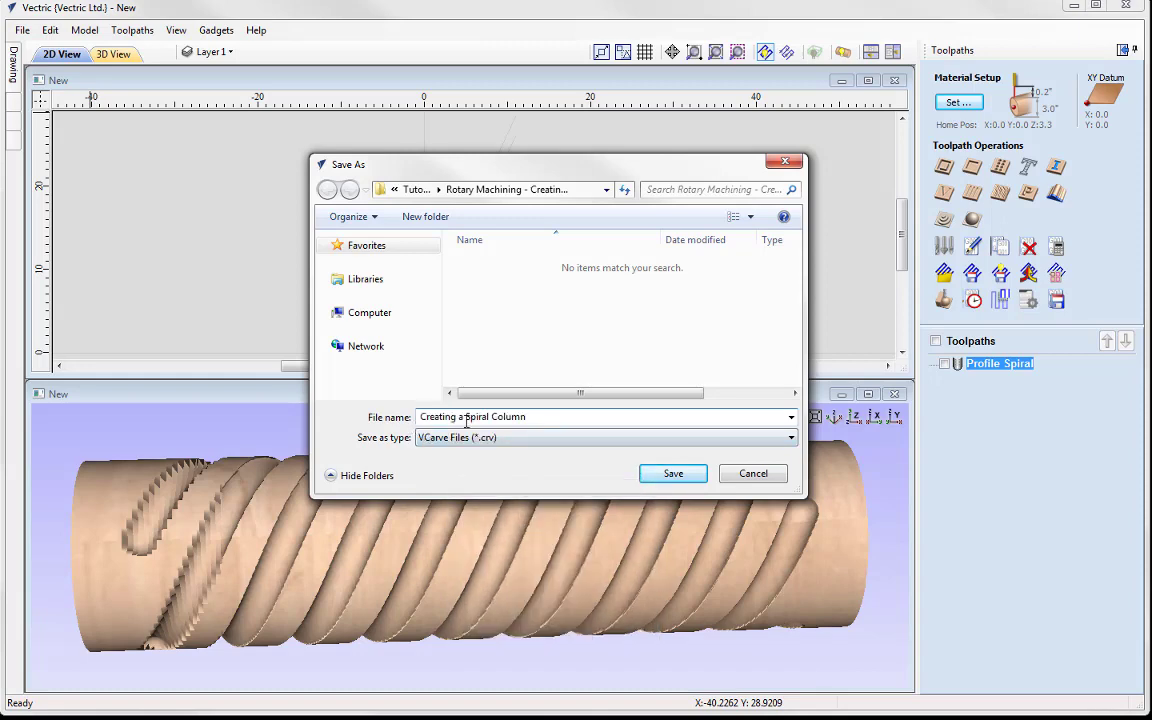
click(675, 476)
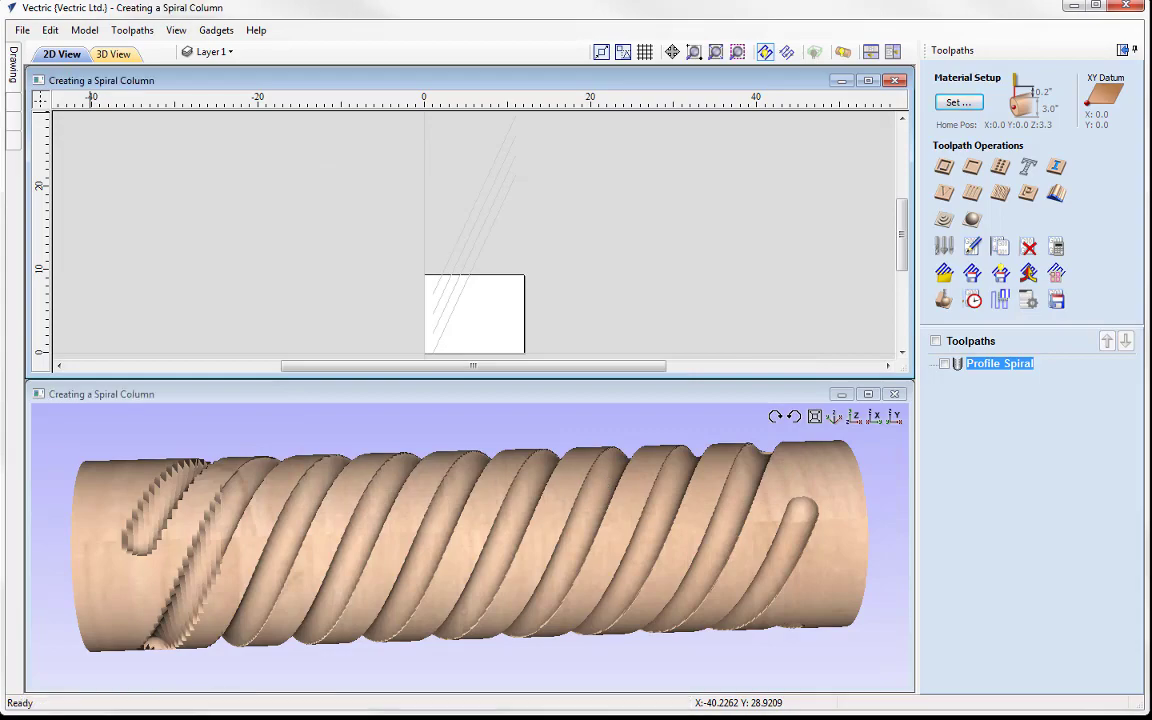